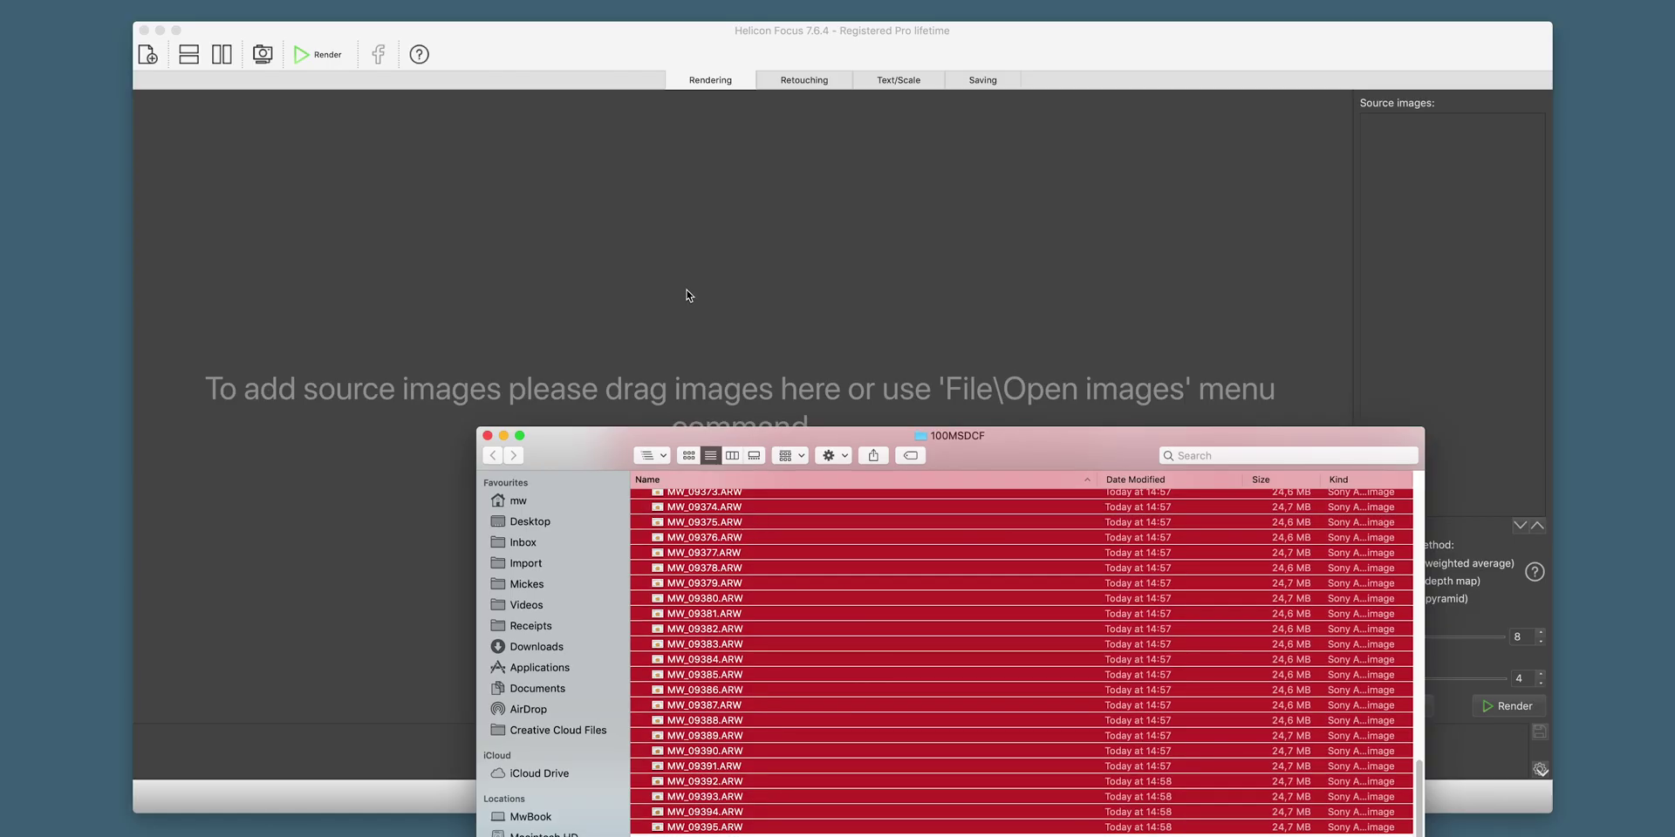
Step: Add the 51 selected ARW frames of the amber glass piece to Helicon Focus as source images
drag(687, 295, 686, 295)
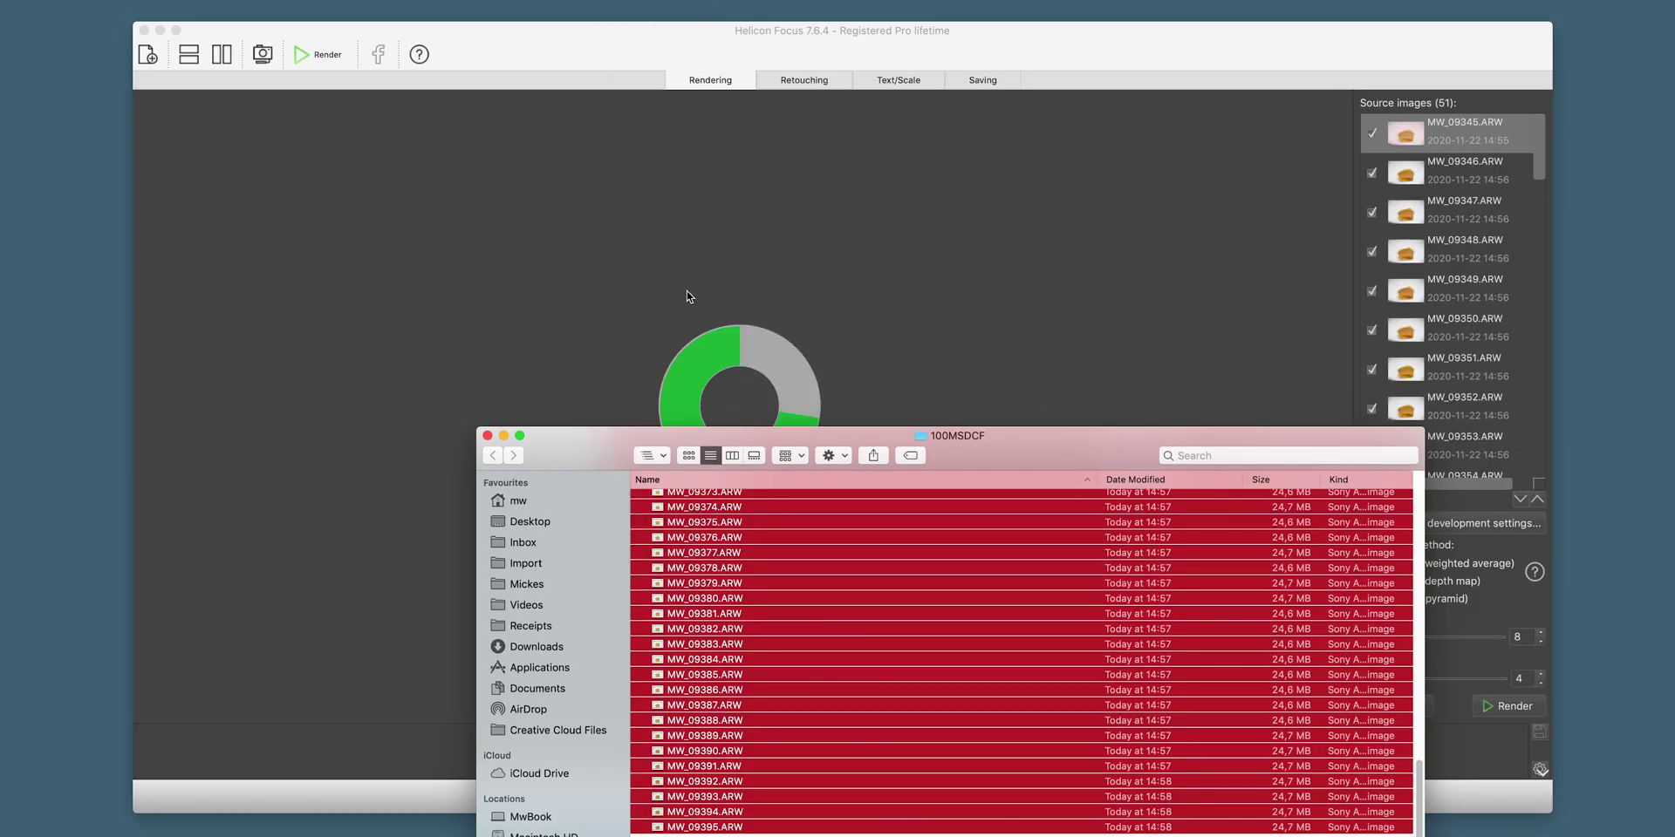
click(504, 435)
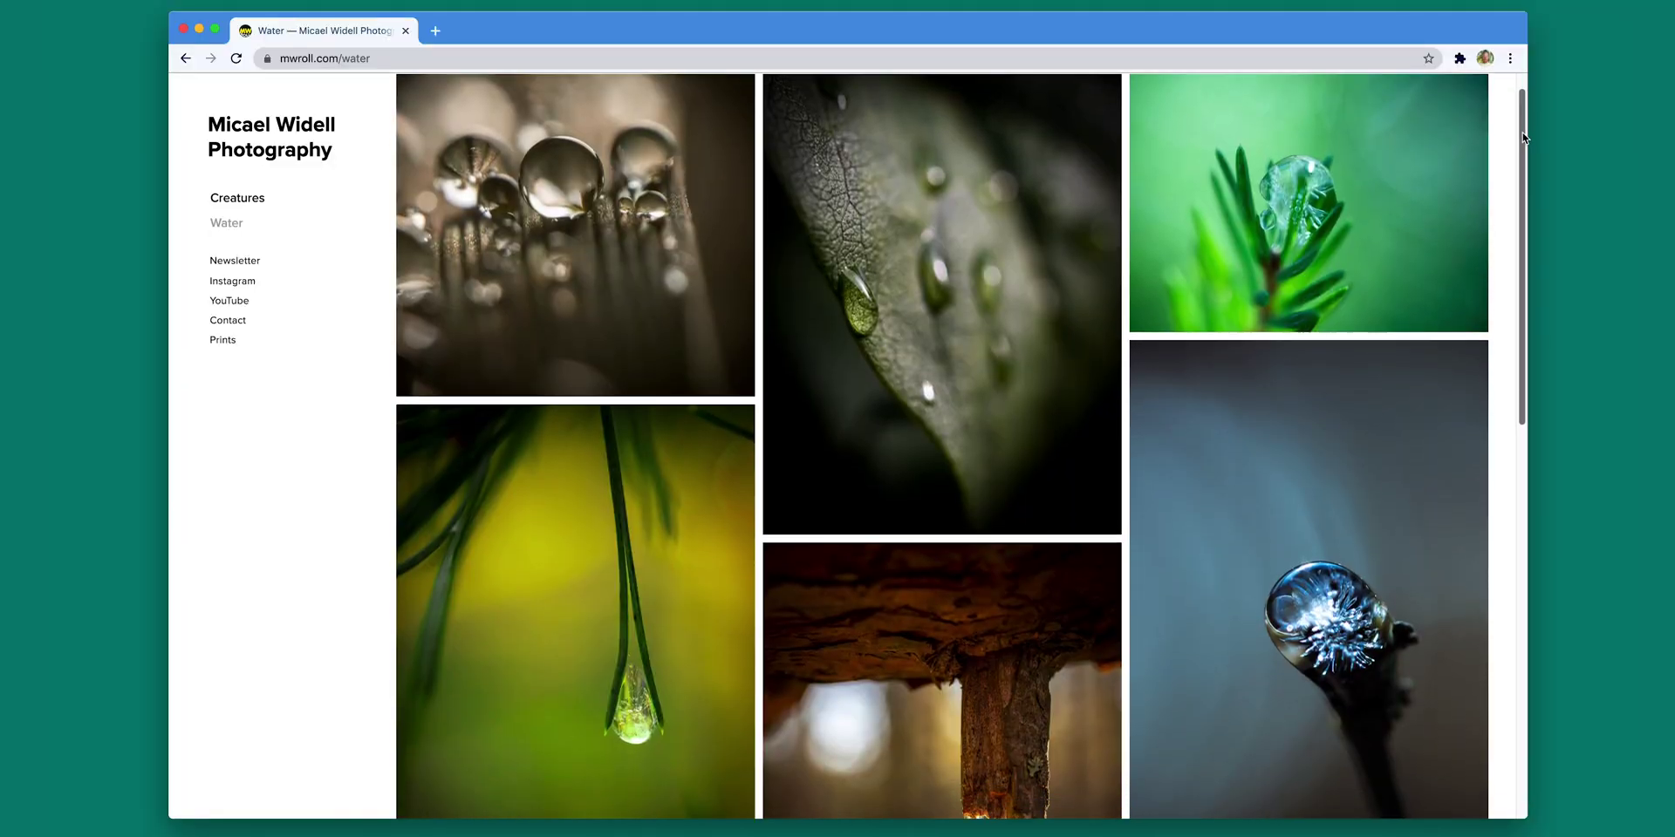
Step: Flip through the pine-needle, icicle and other droplet photos, then browse the Creatures gallery
drag(1523, 137, 1484, 460)
click(942, 410)
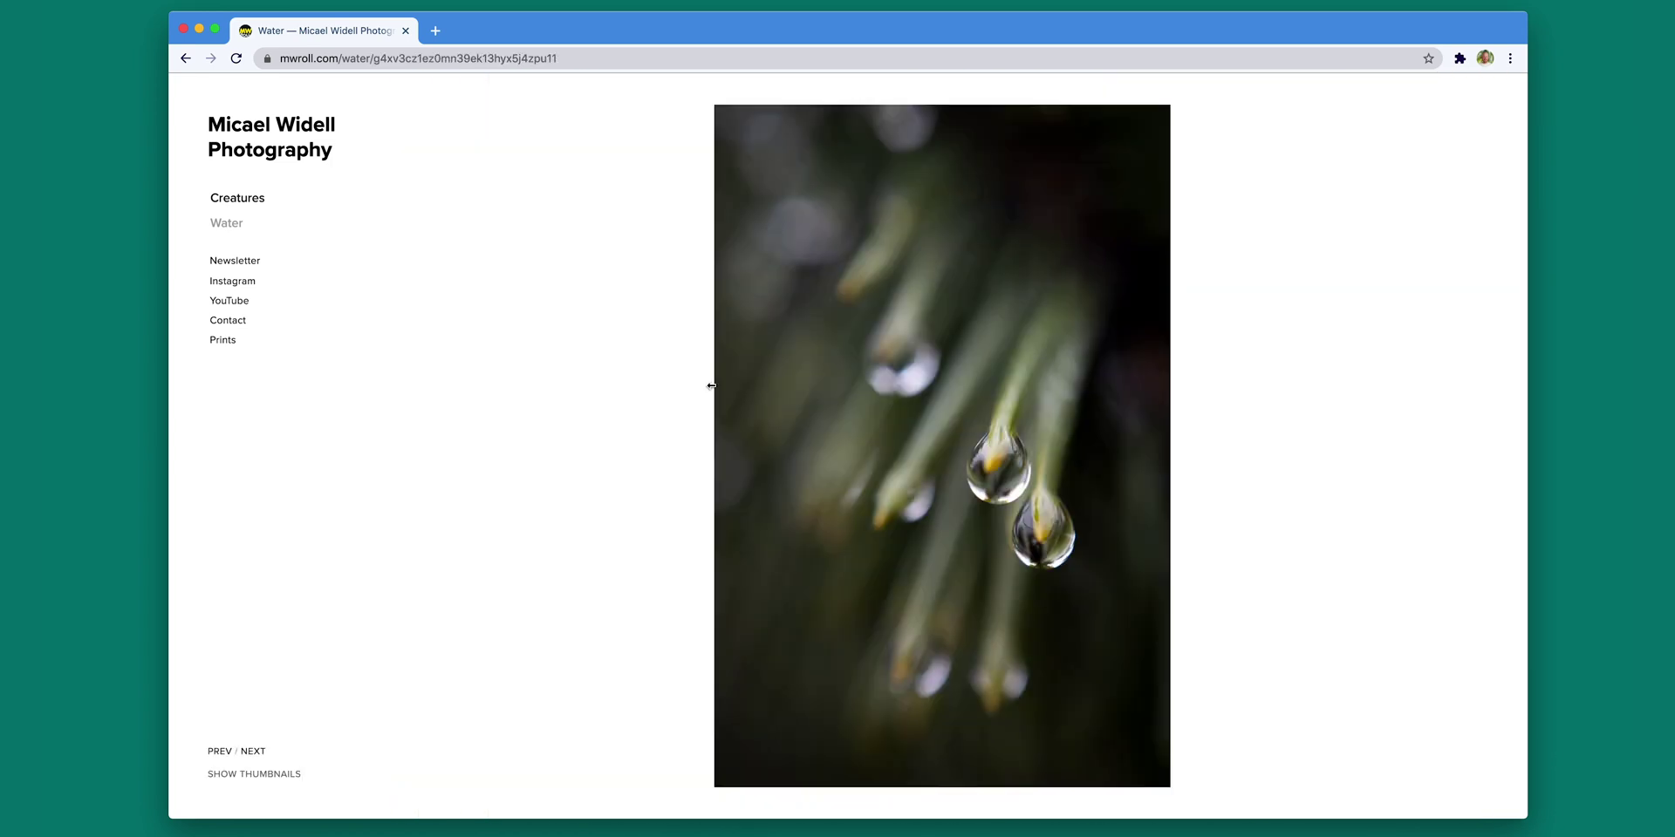
click(707, 388)
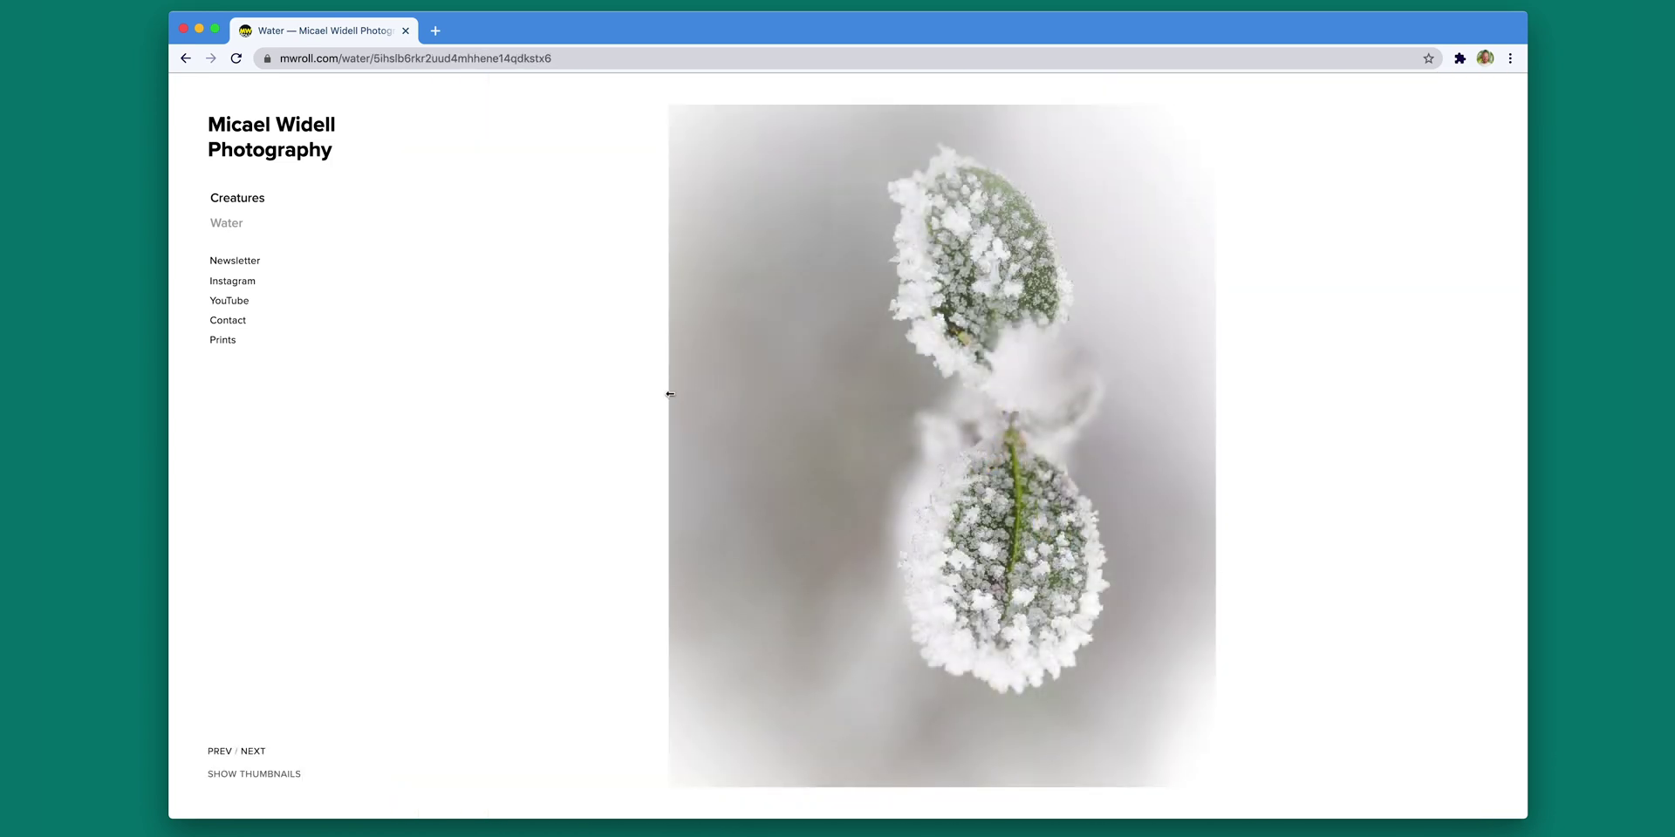
click(669, 394)
click(645, 394)
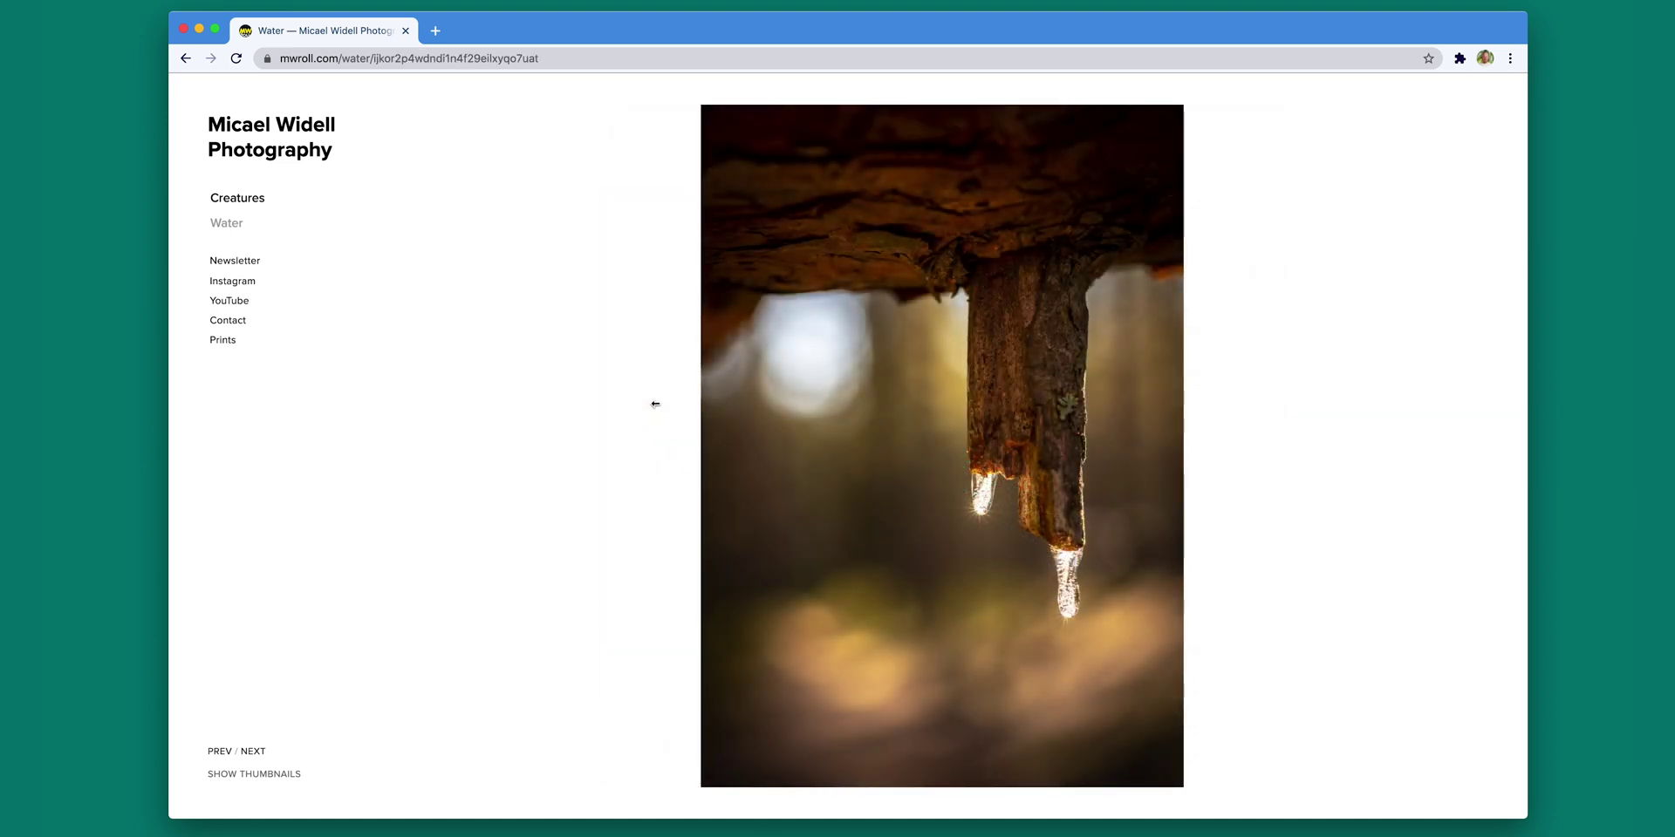
click(652, 406)
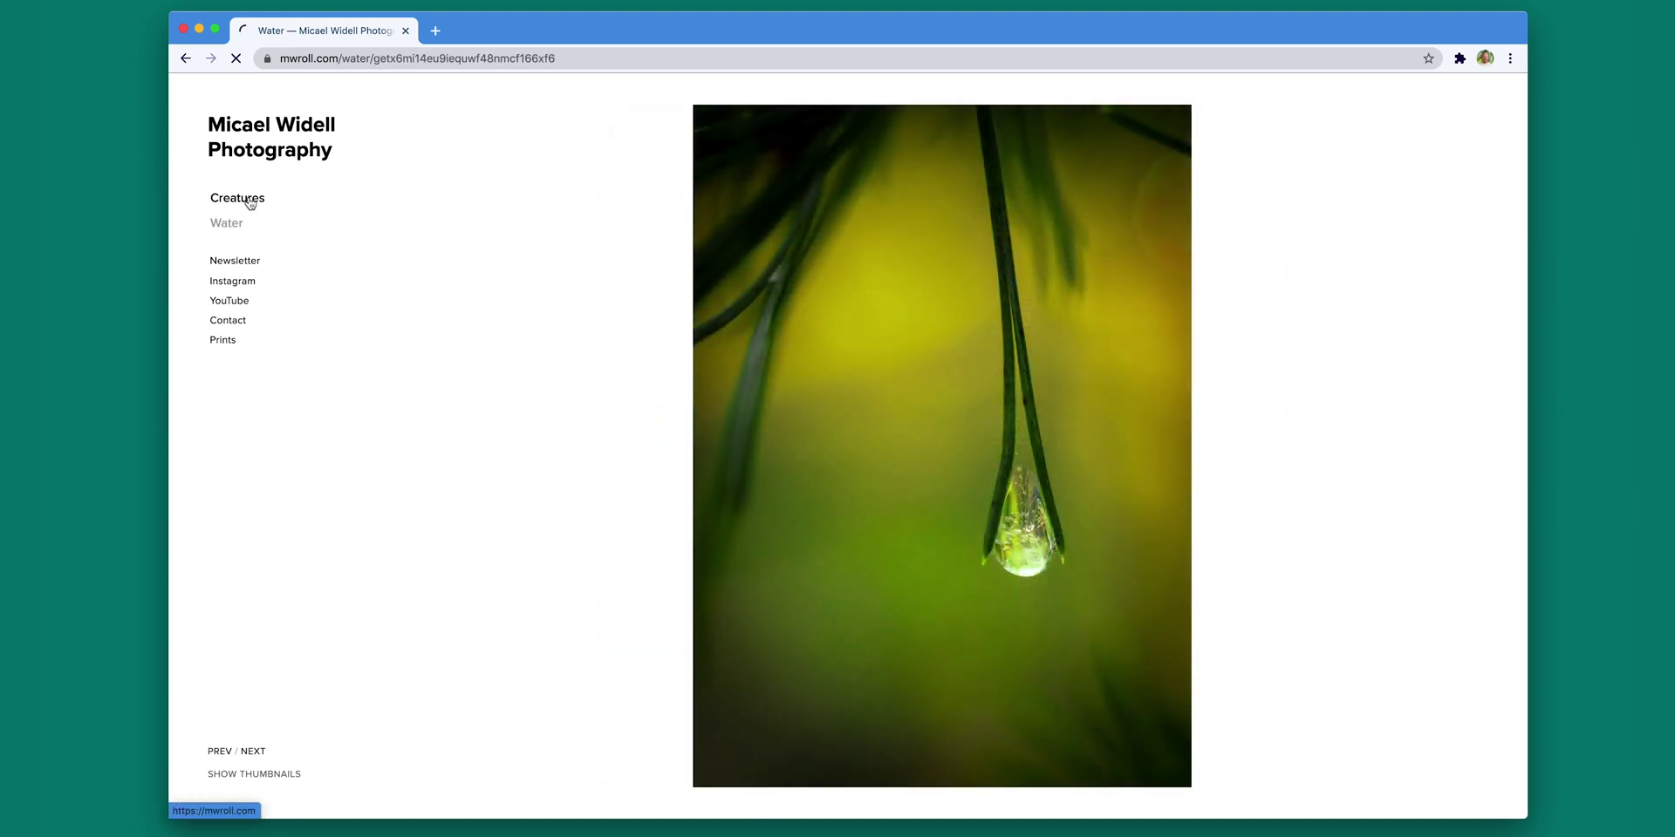
click(249, 202)
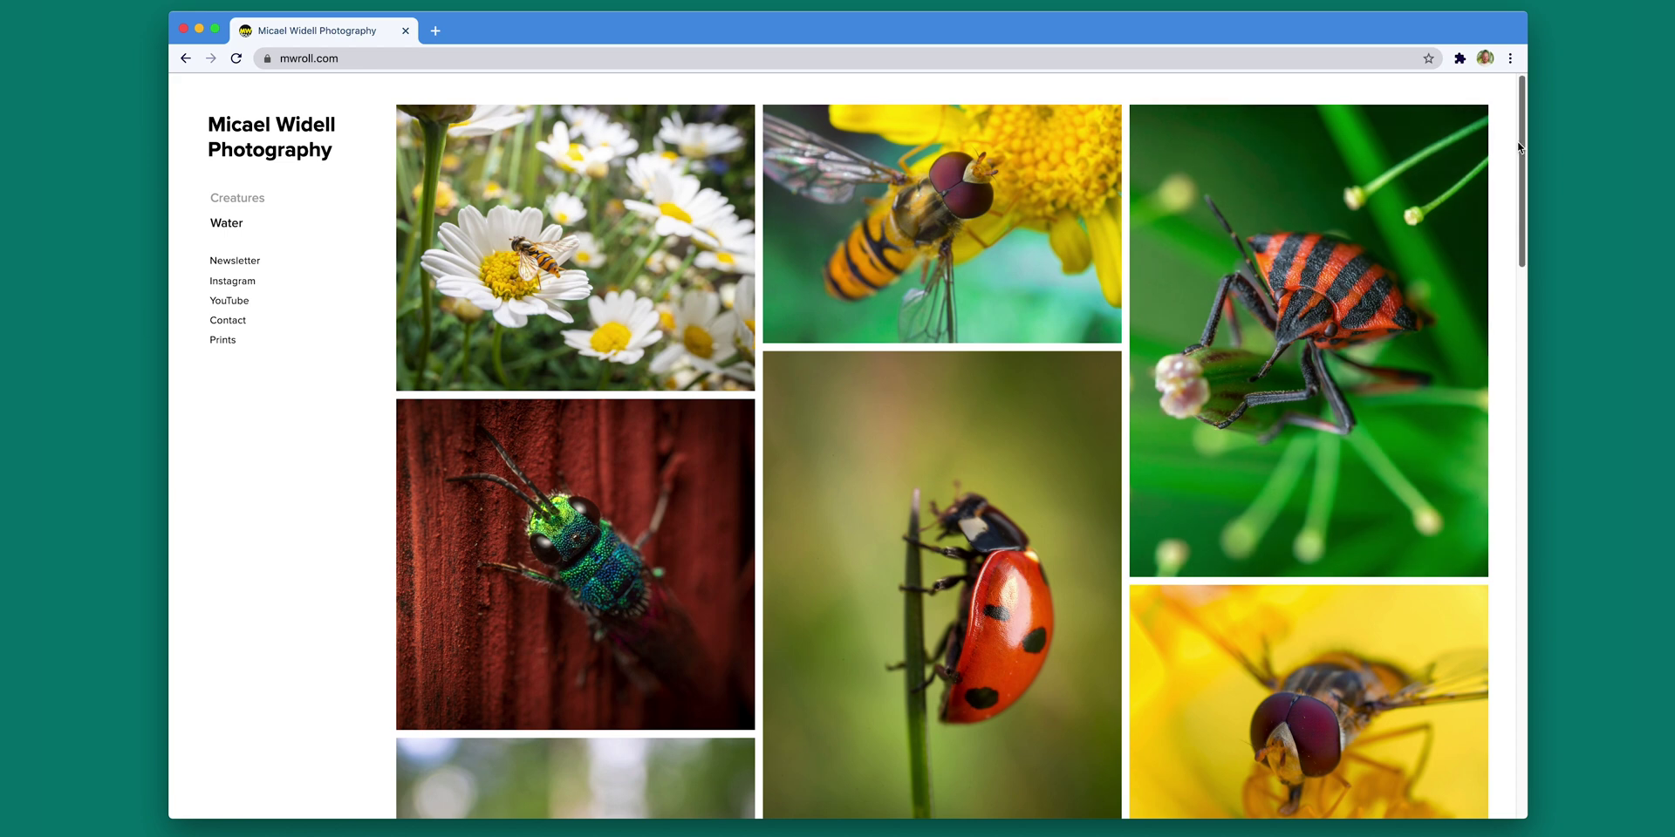
drag(1518, 148, 1531, 333)
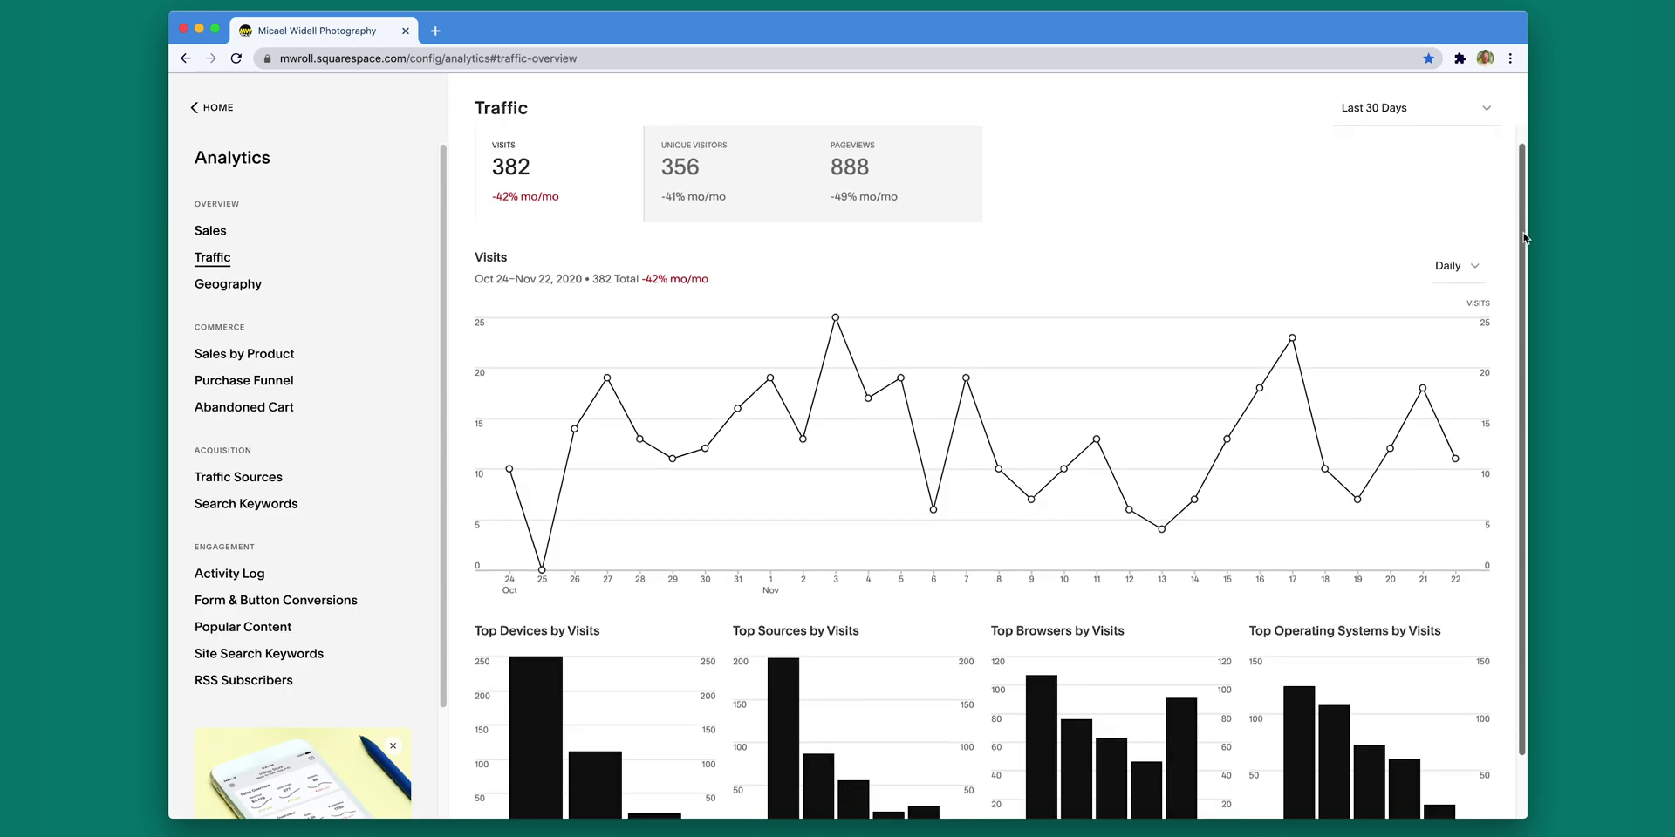
Step: Set the Analytics Traffic chart to show visits grouped weekly
mouse_move(1524, 237)
mouse_down()
mouse_move(1525, 299)
mouse_move(1527, 248)
mouse_up()
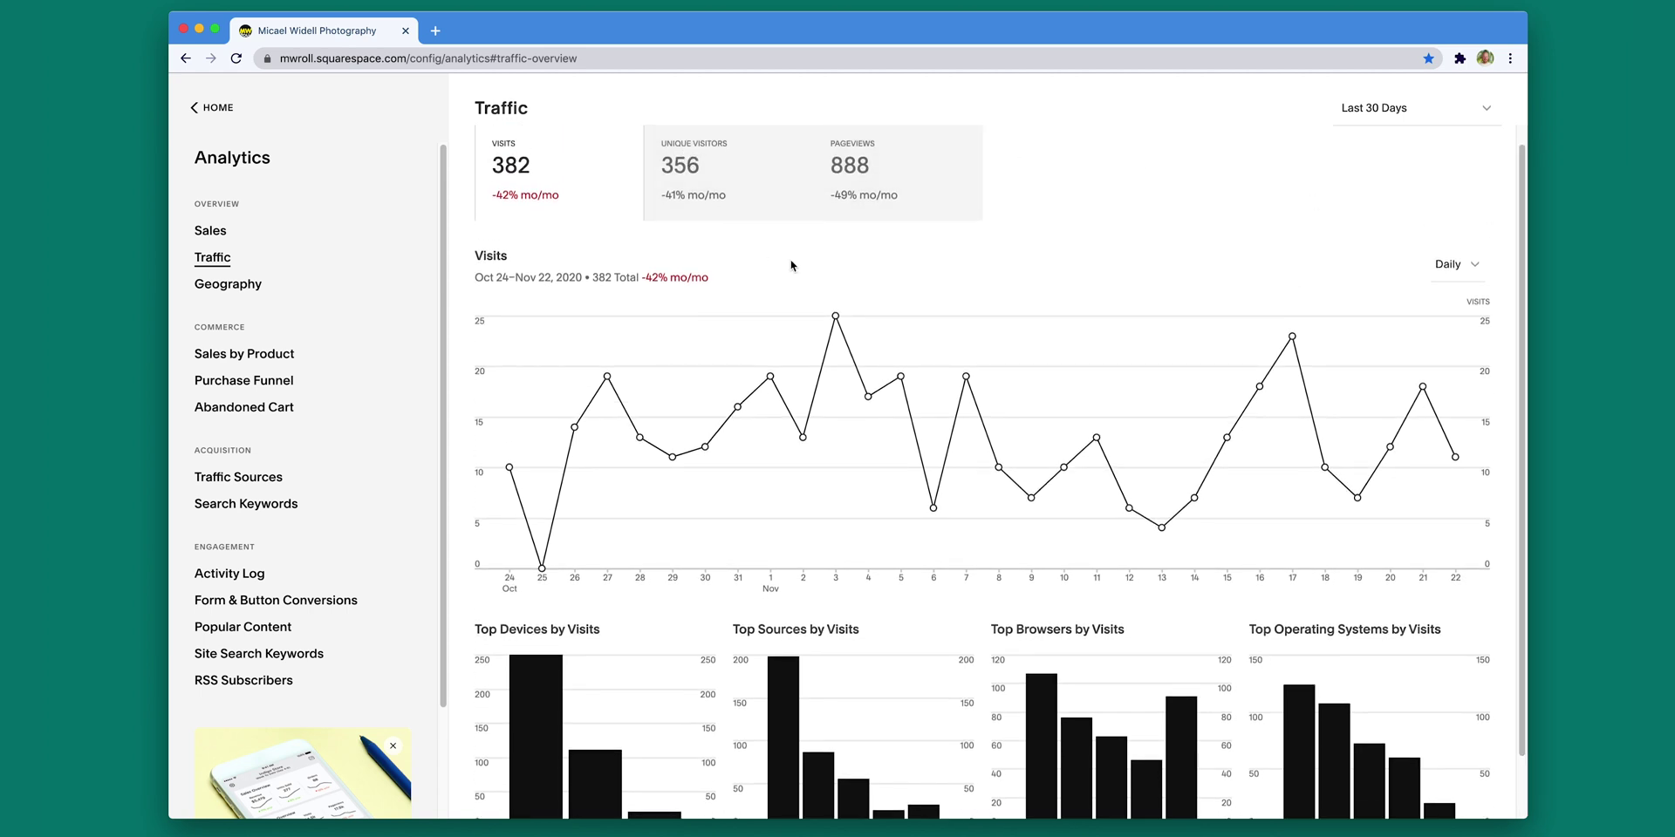
click(1450, 265)
click(1453, 301)
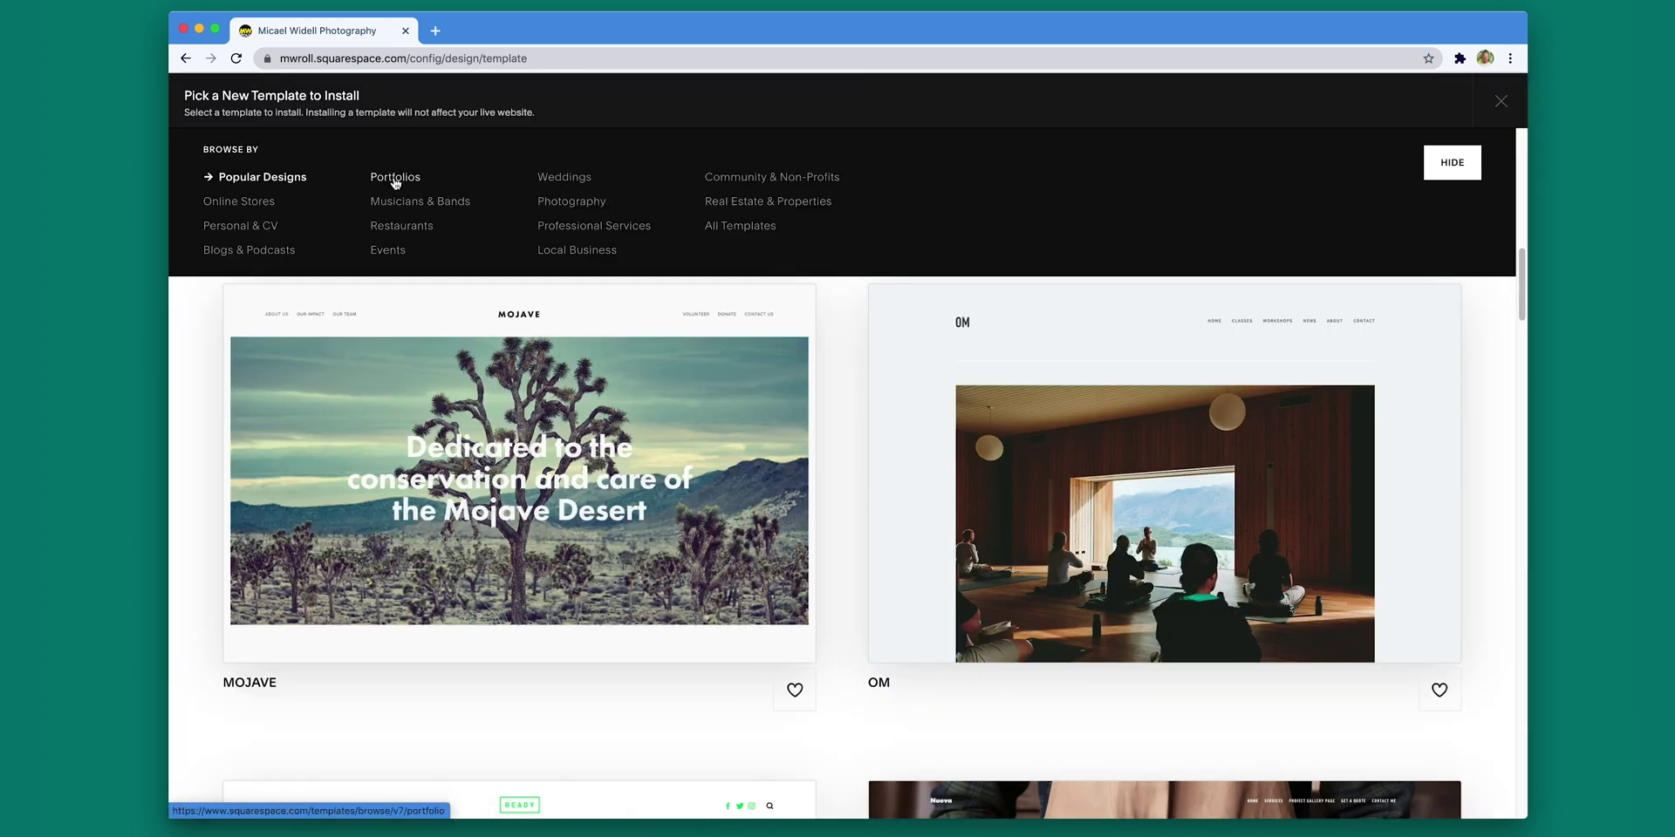
Step: Filter the new templates to Portfolios and bring up the Flatiron template's preview
click(395, 179)
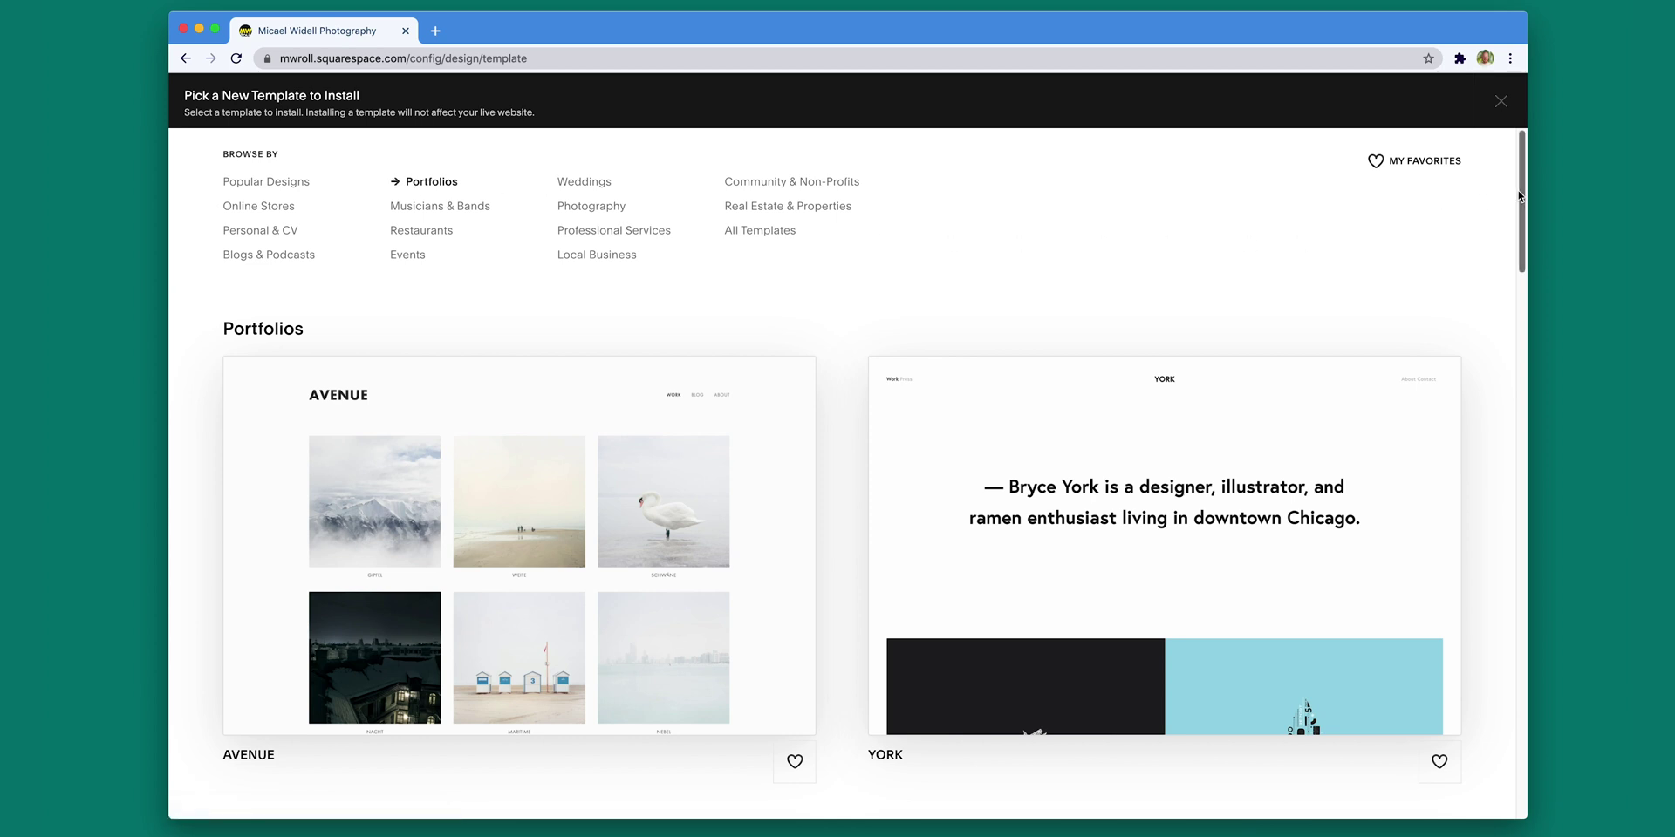
drag(1516, 201, 1538, 499)
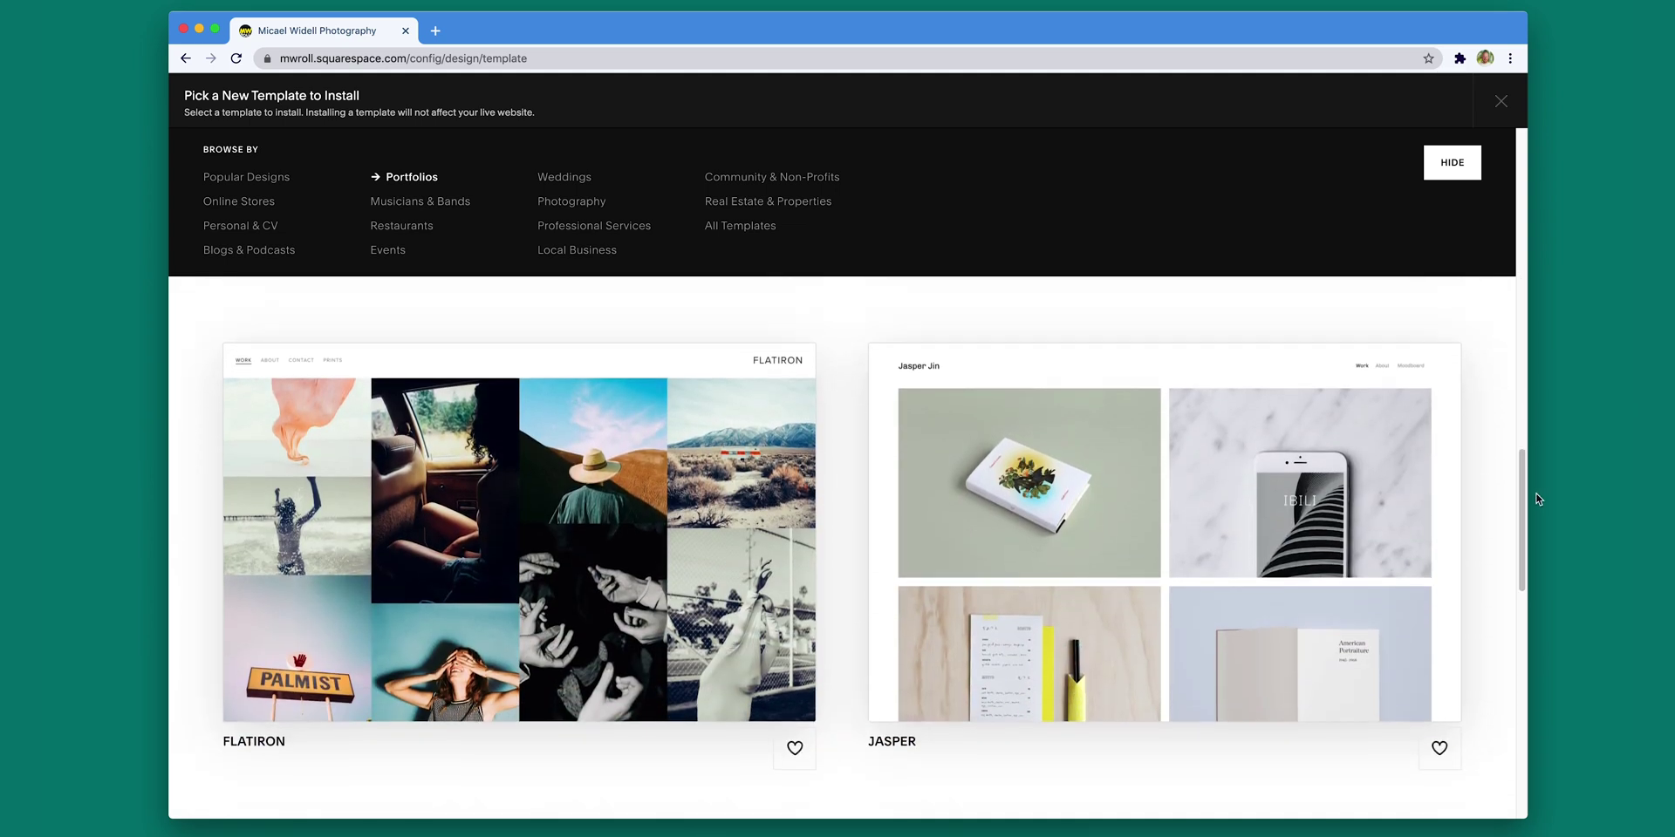
mouse_move(667, 373)
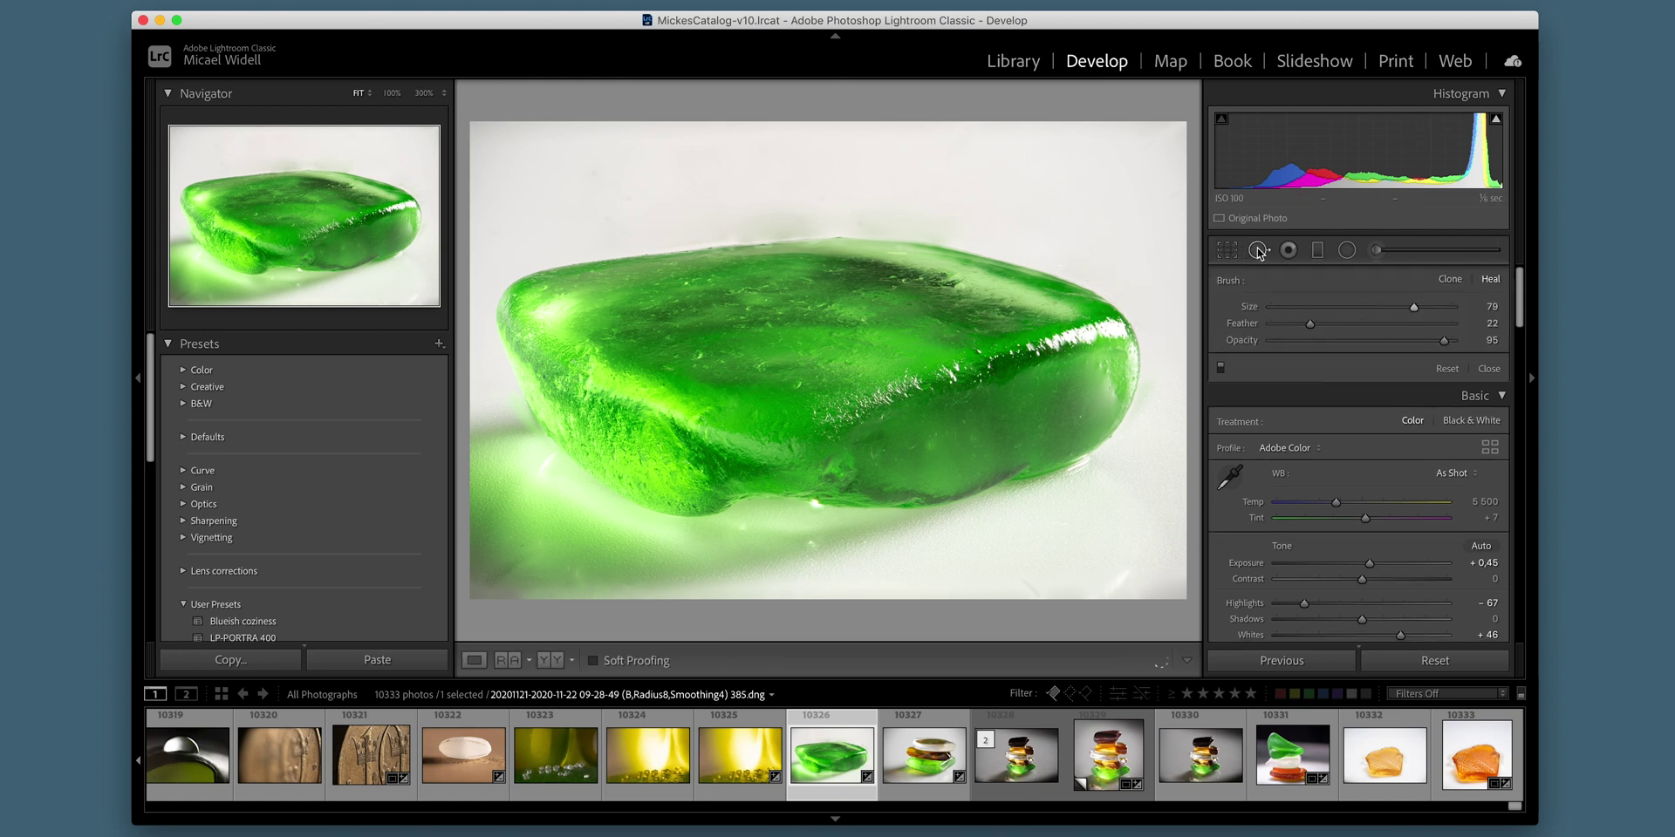
Step: Toggle the spot healing overlay to compare the green glass photo's dust fixes
click(1257, 250)
click(1257, 250)
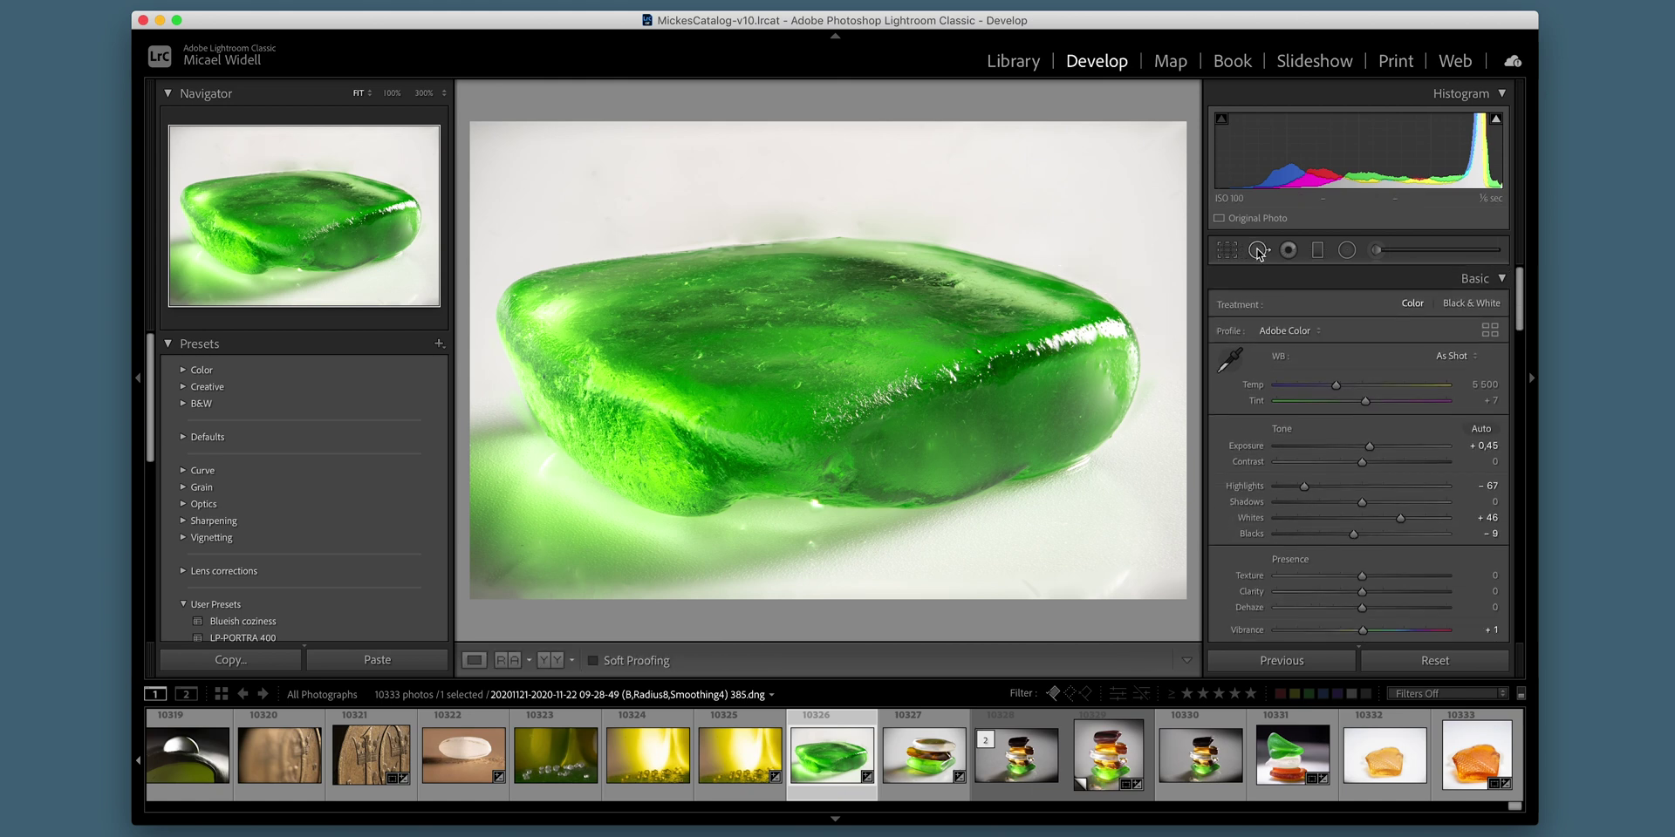
click(1257, 251)
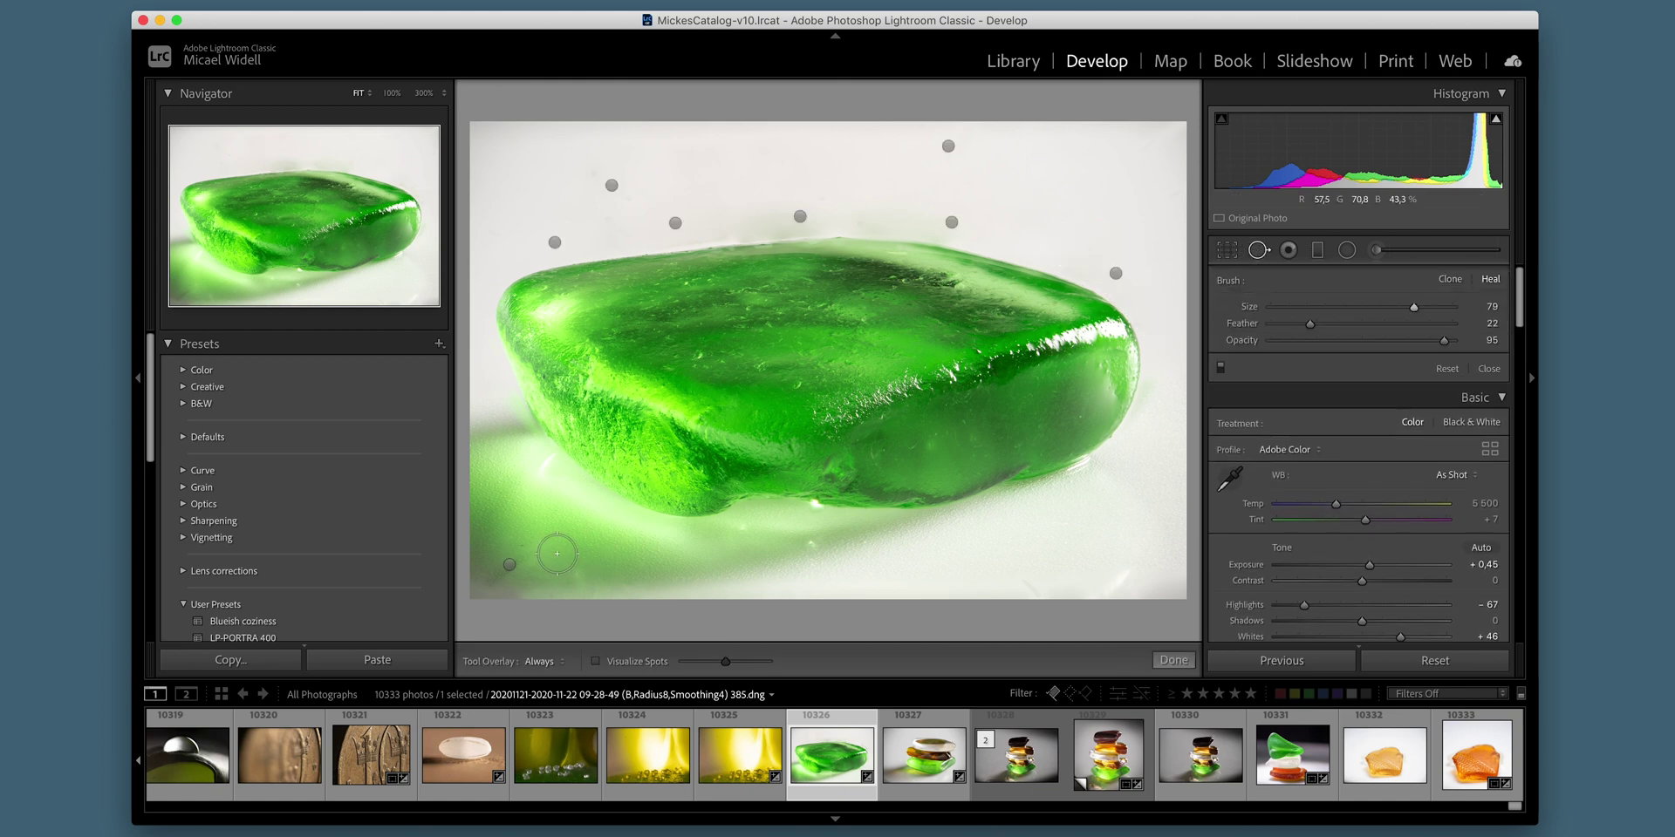
Step: Replace the bottom-left heal spot with a new one, recheck it, and scroll to Tone Curve
click(512, 563)
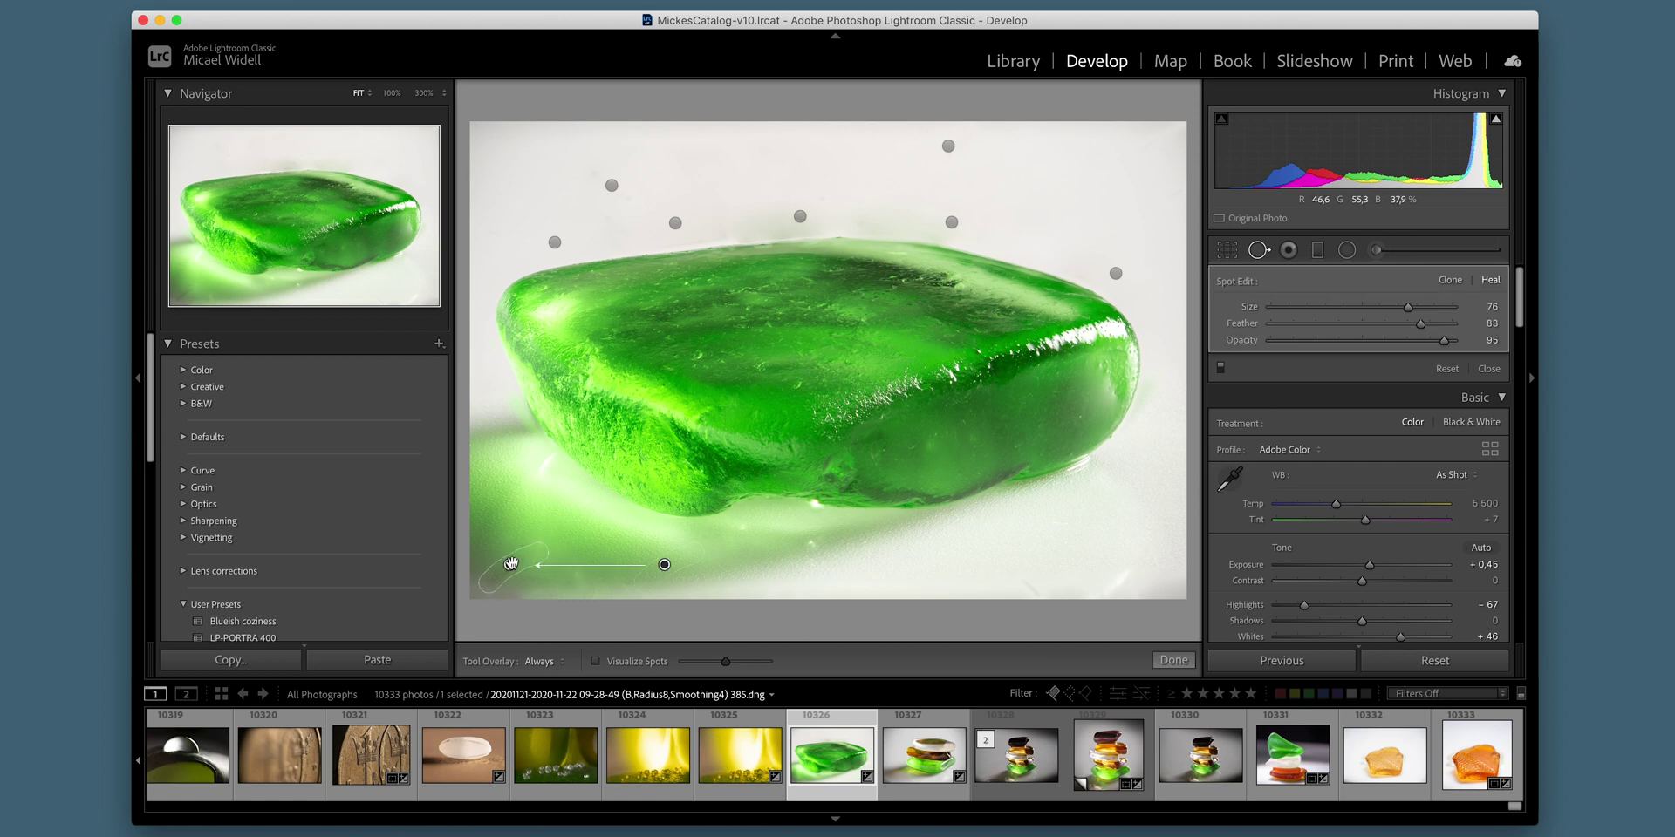
key(BackSpace)
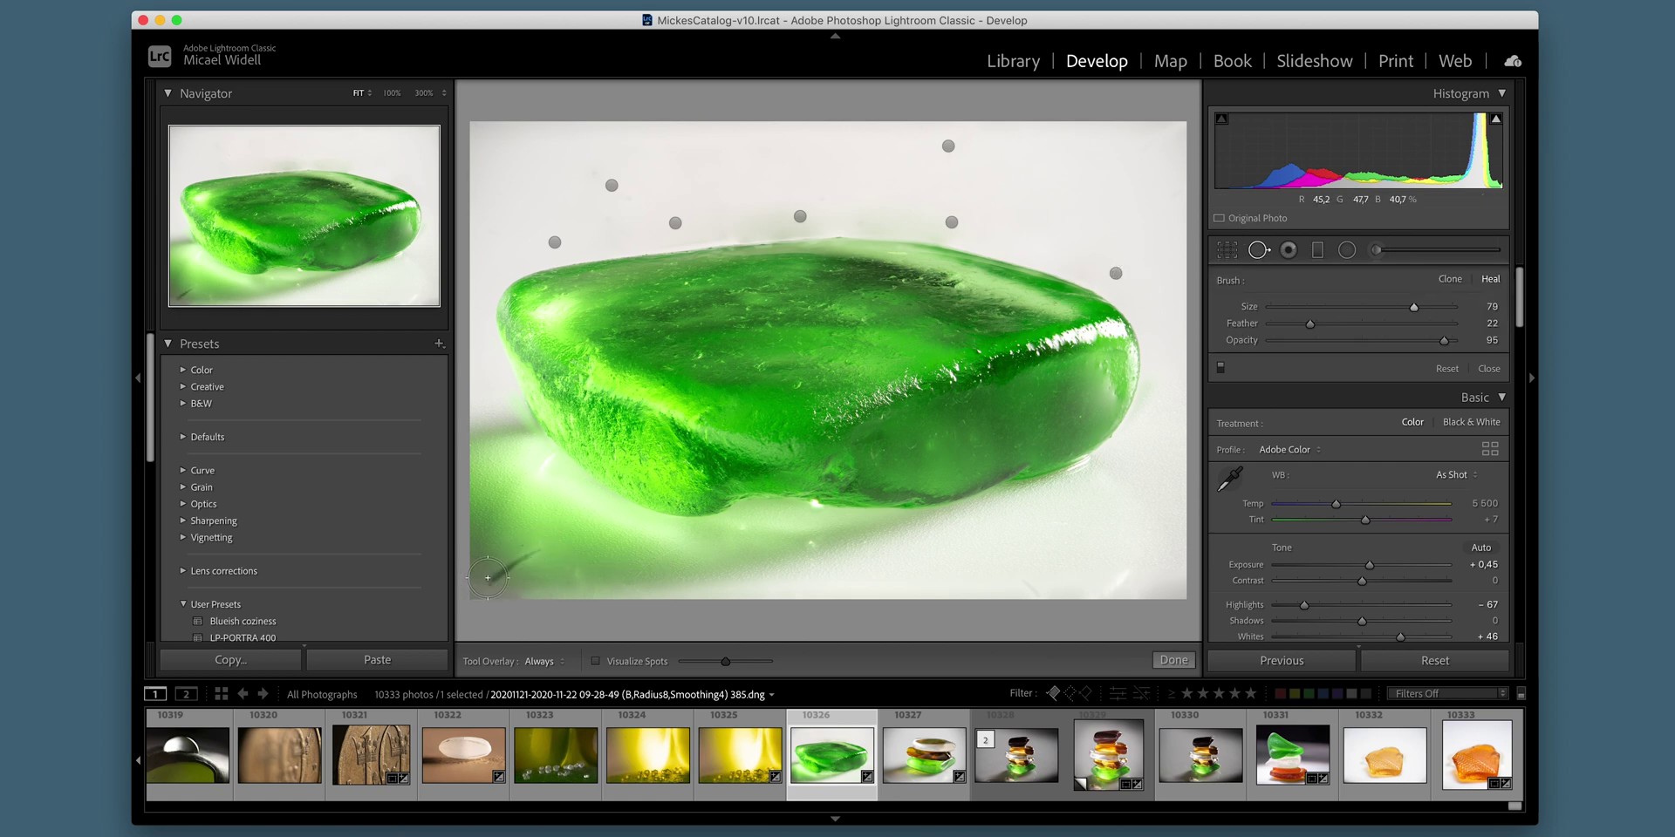
drag(488, 578, 545, 539)
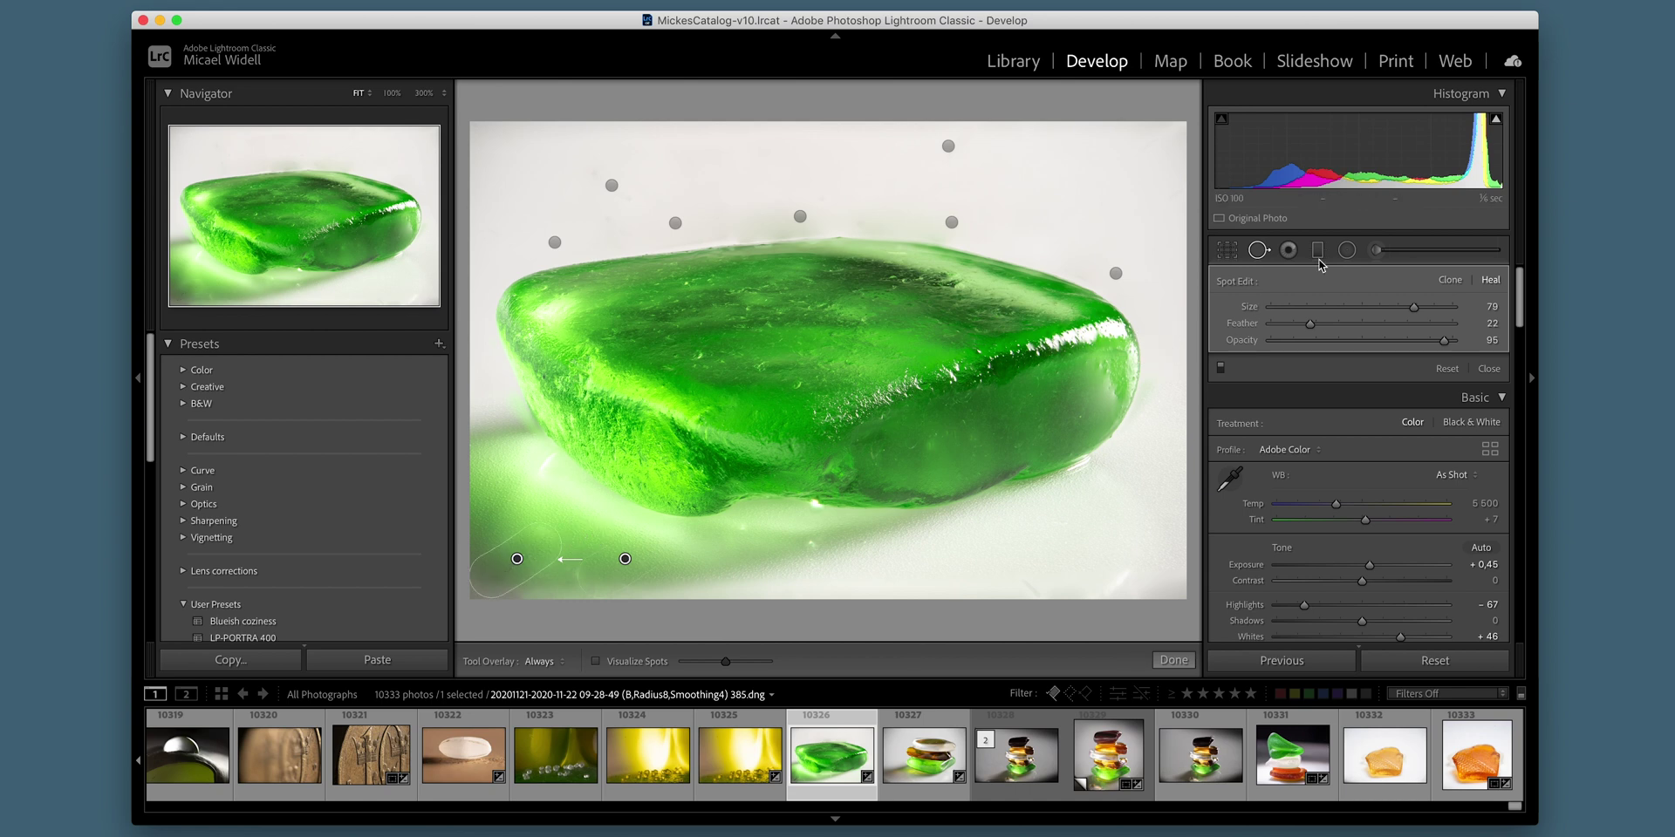
click(1257, 250)
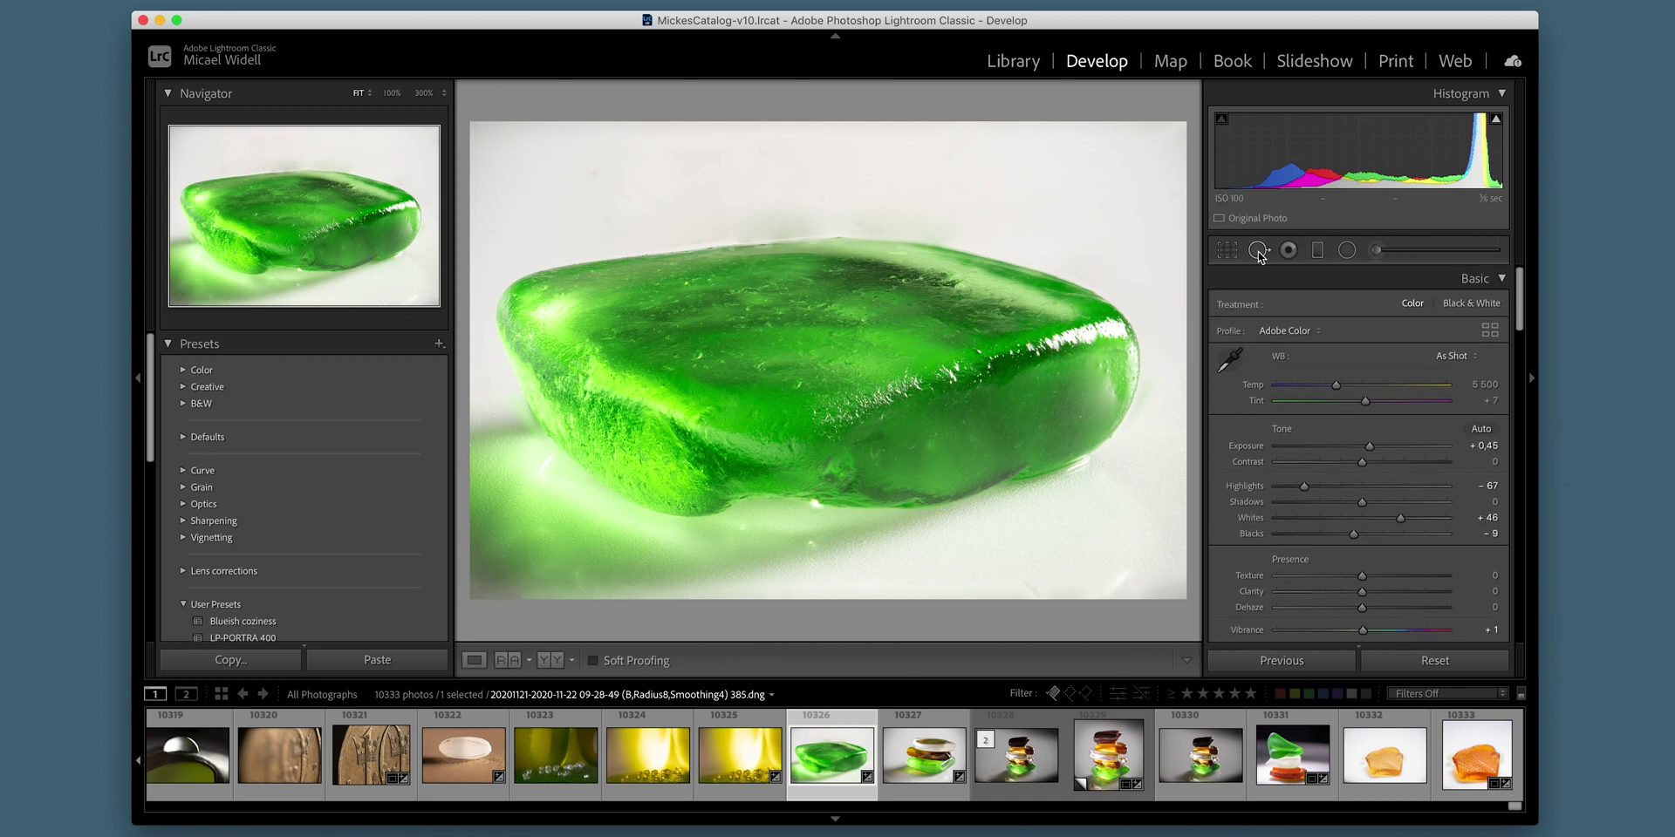
click(1257, 250)
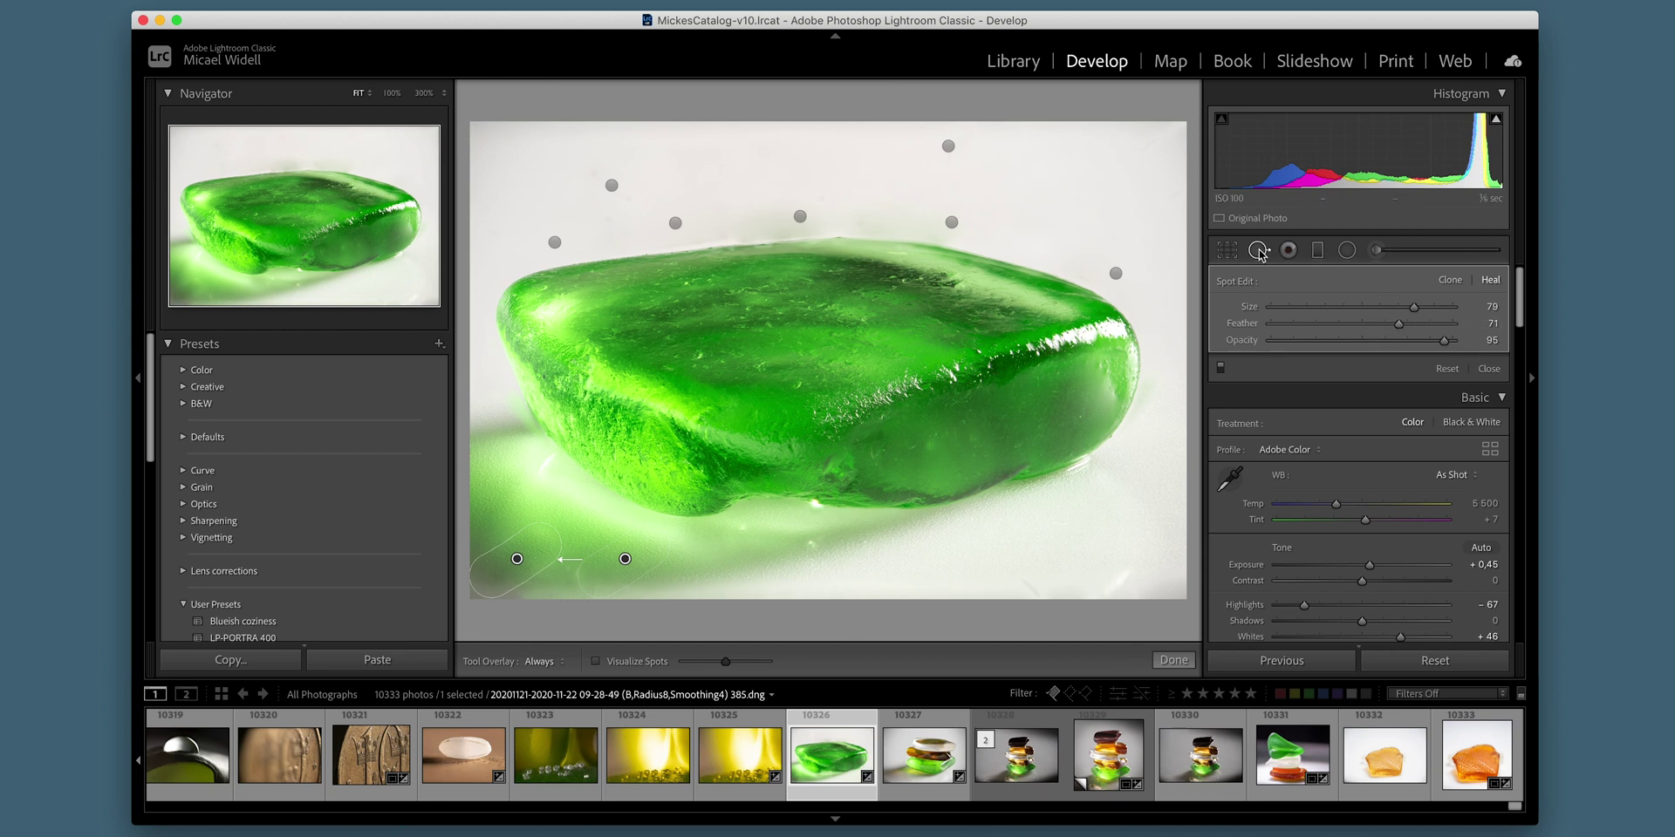
click(1257, 250)
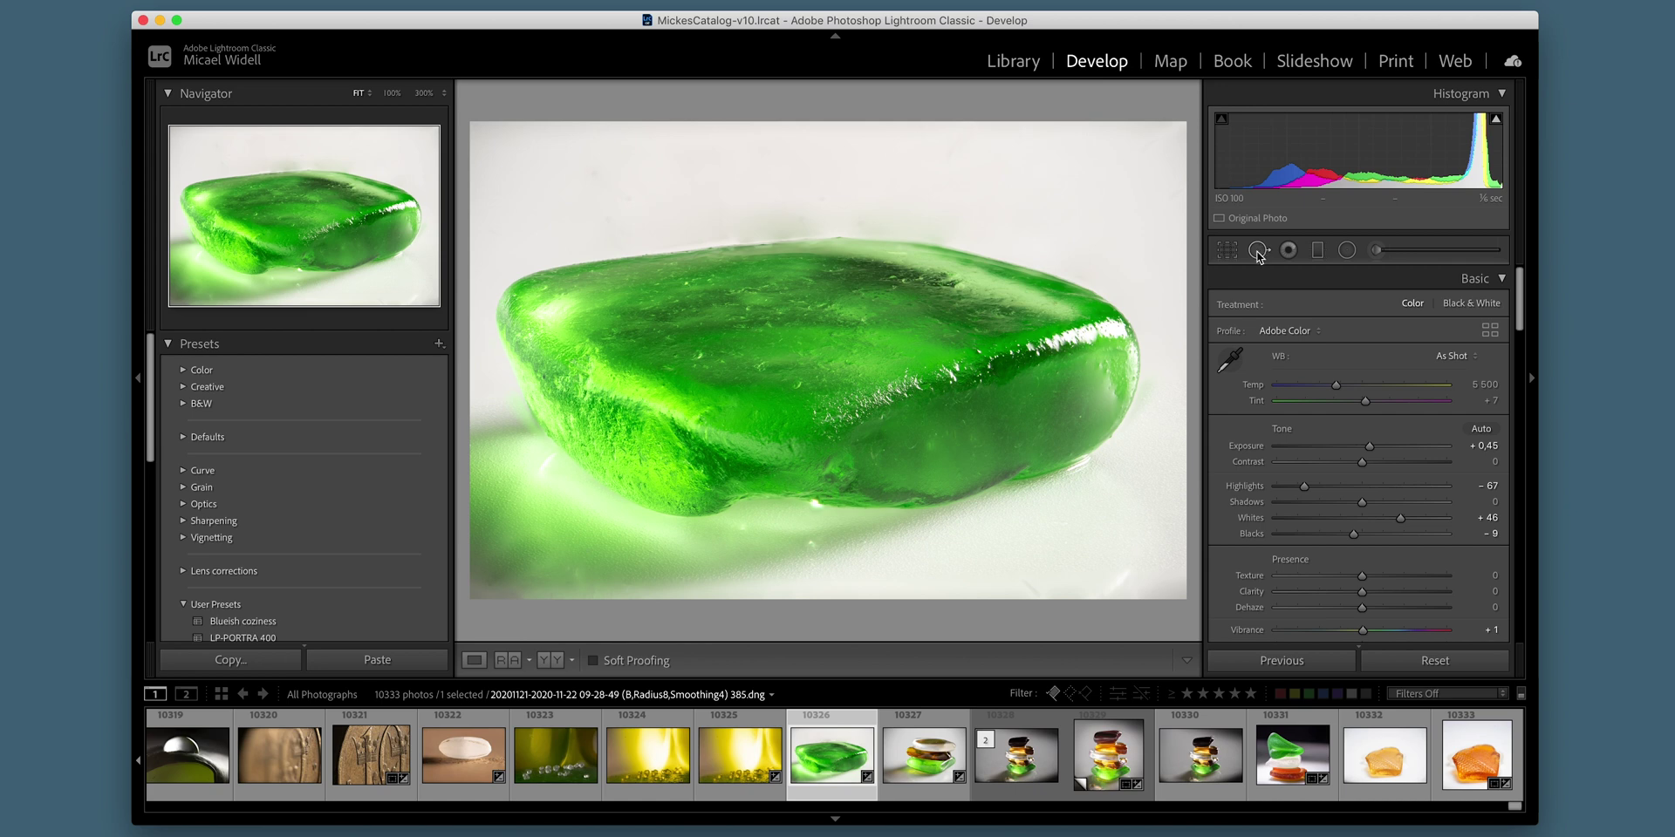
drag(1516, 323, 1517, 367)
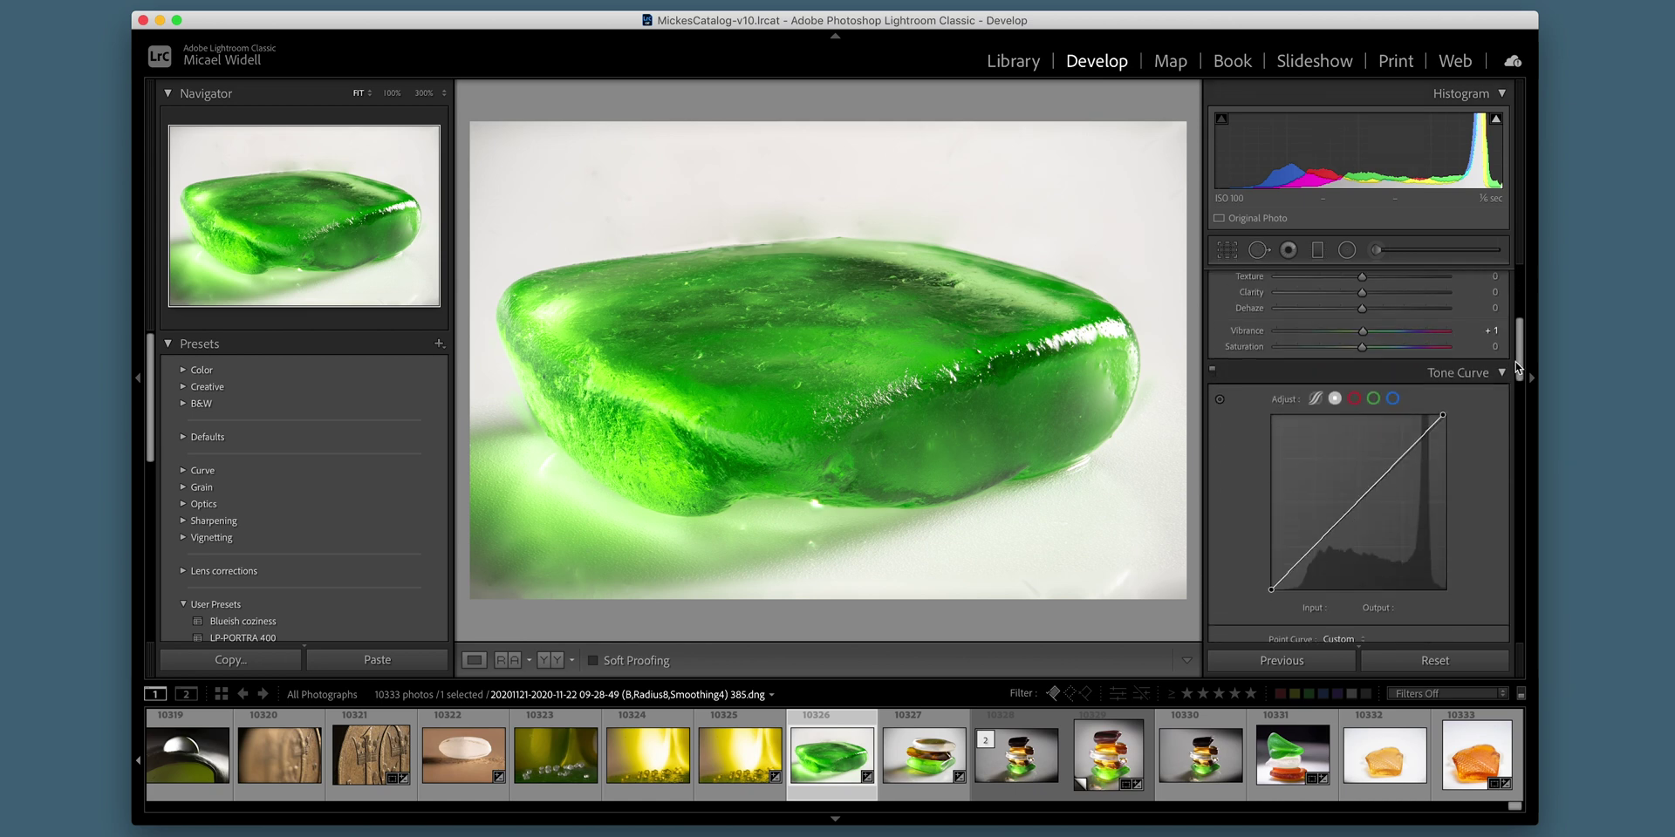
Step: Raise the green glass photo's Saturation and Shadows in the Basic panel
click(1382, 348)
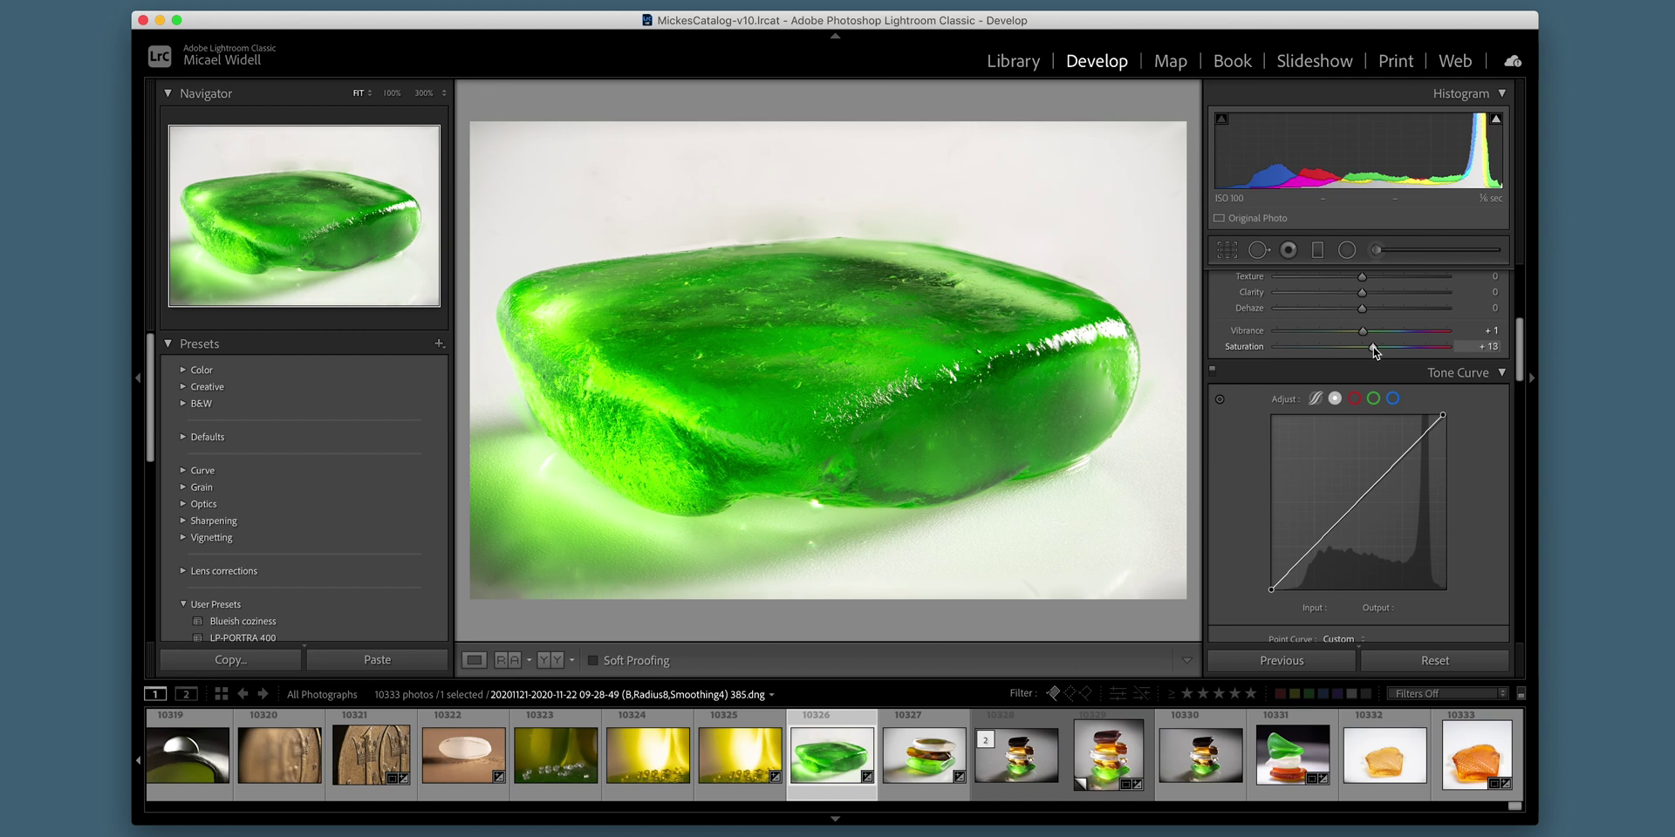
scroll(1524, 350, up, 5)
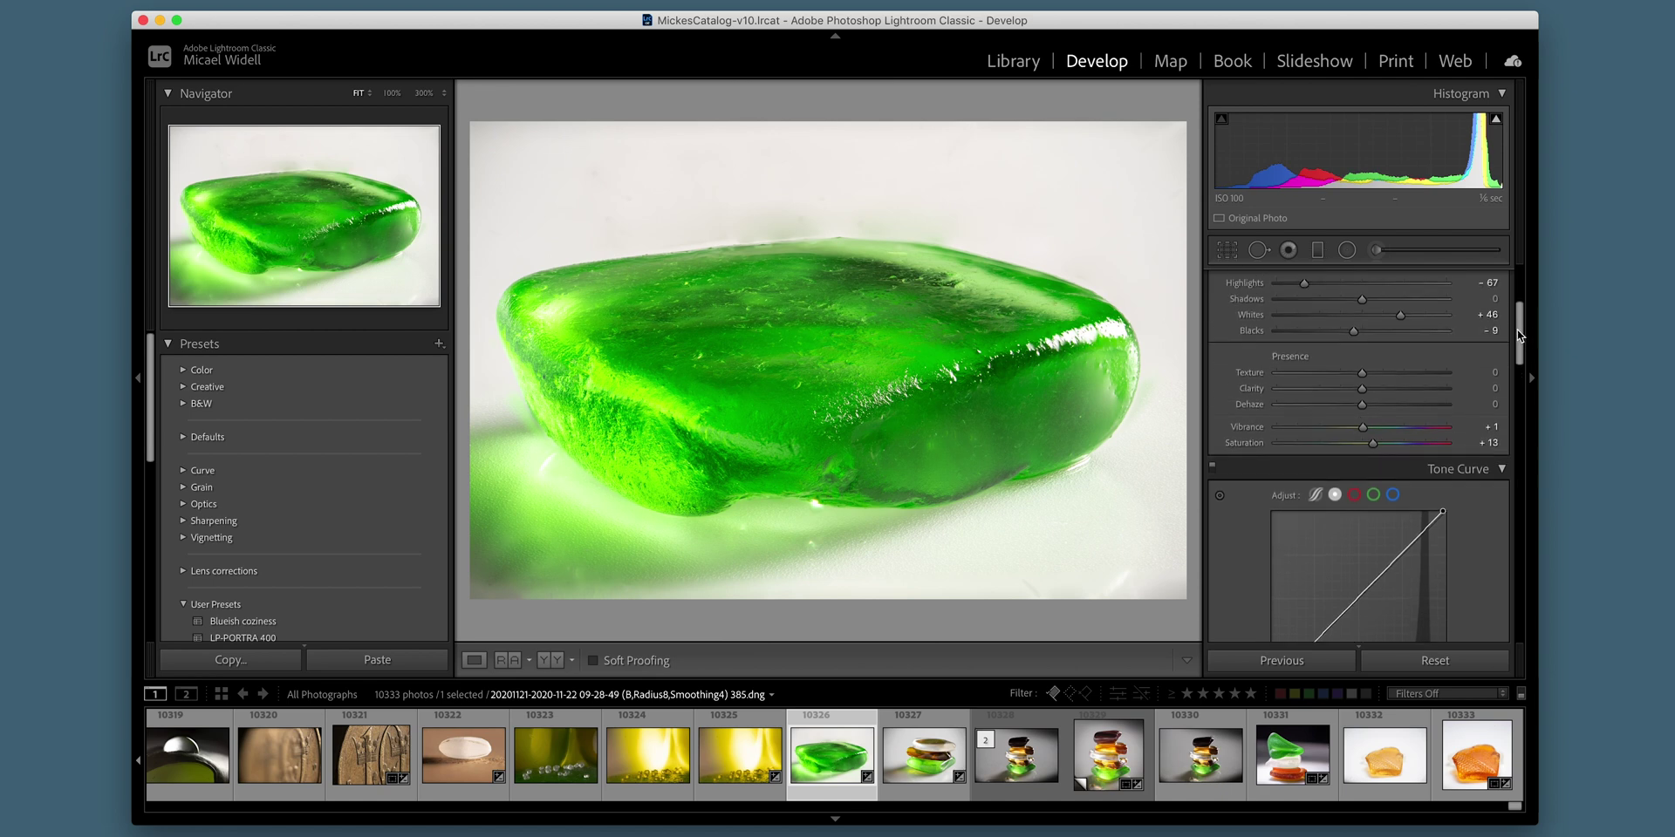
click(1414, 389)
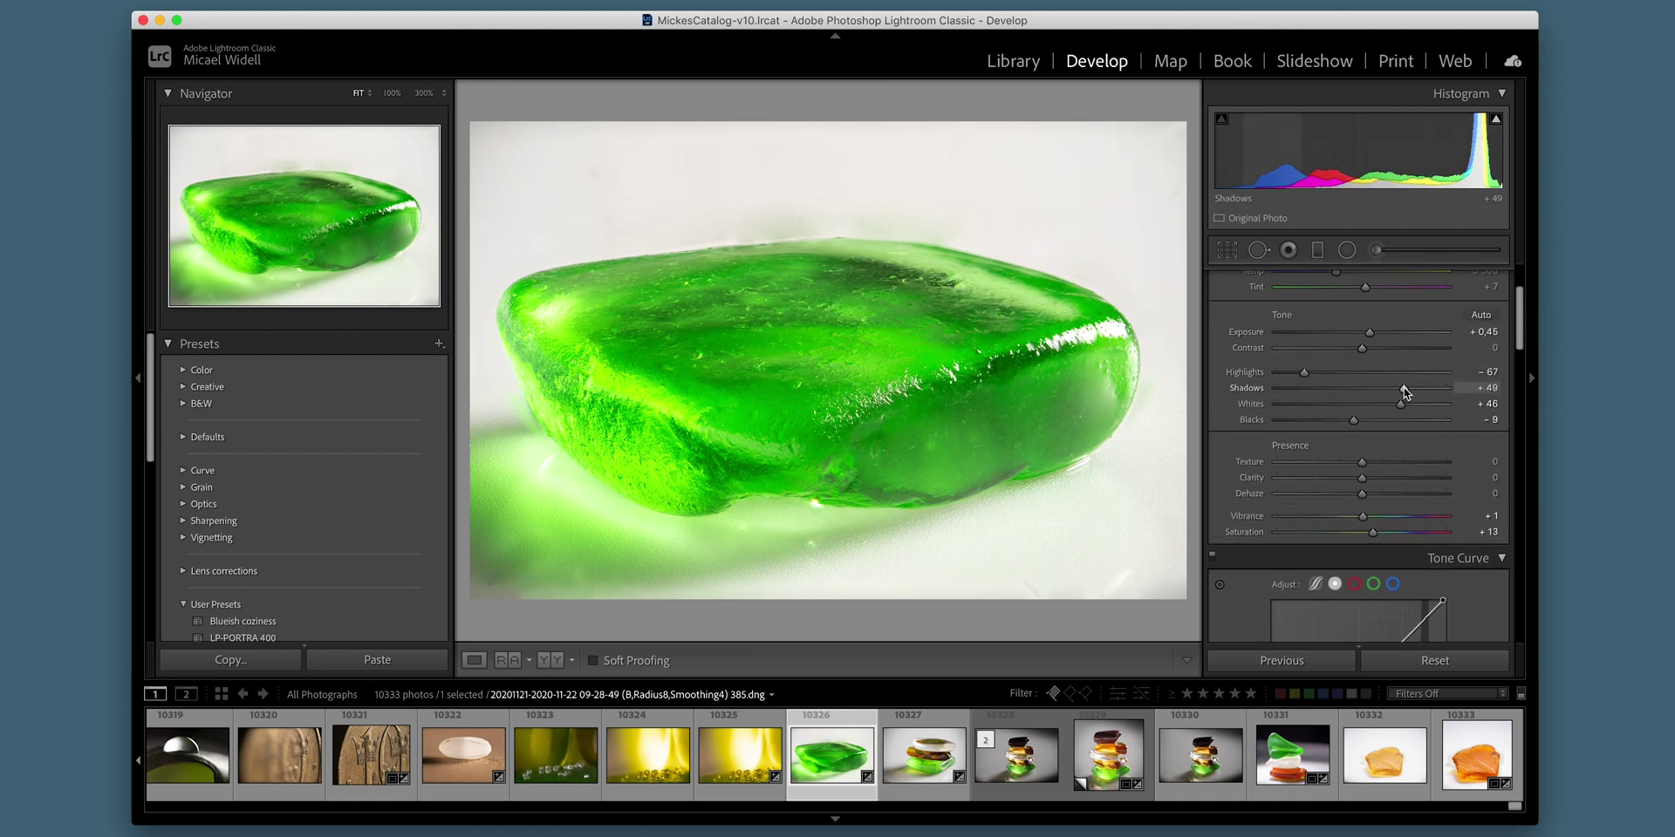
scroll(1518, 396, down, 5)
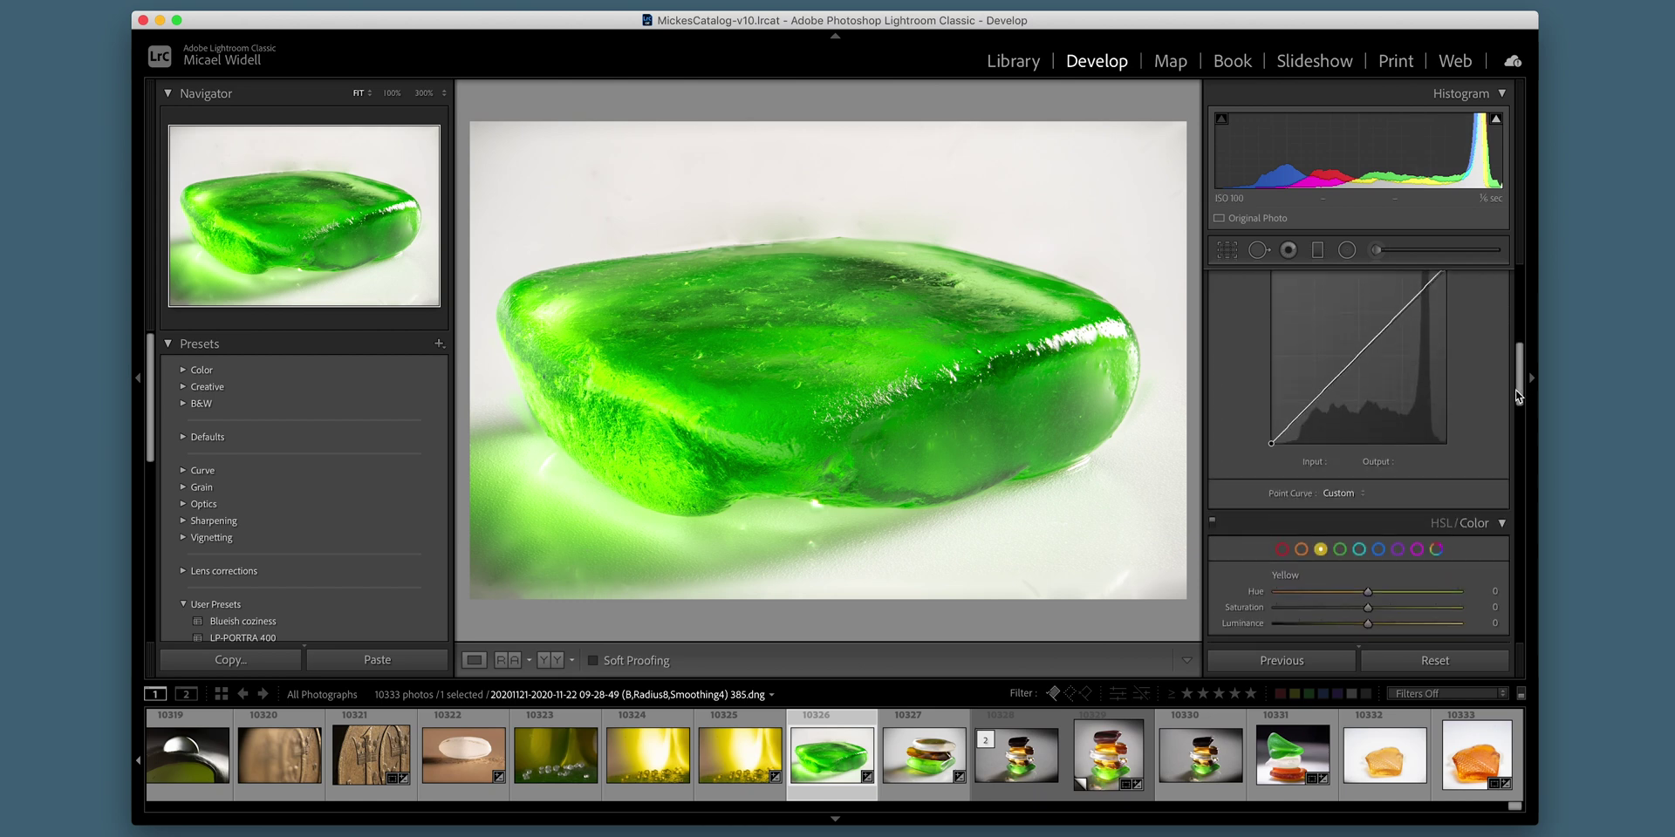
Step: Move the tone curve black point to input 12 and shift Green Hue to -7
drag(1518, 395, 1518, 381)
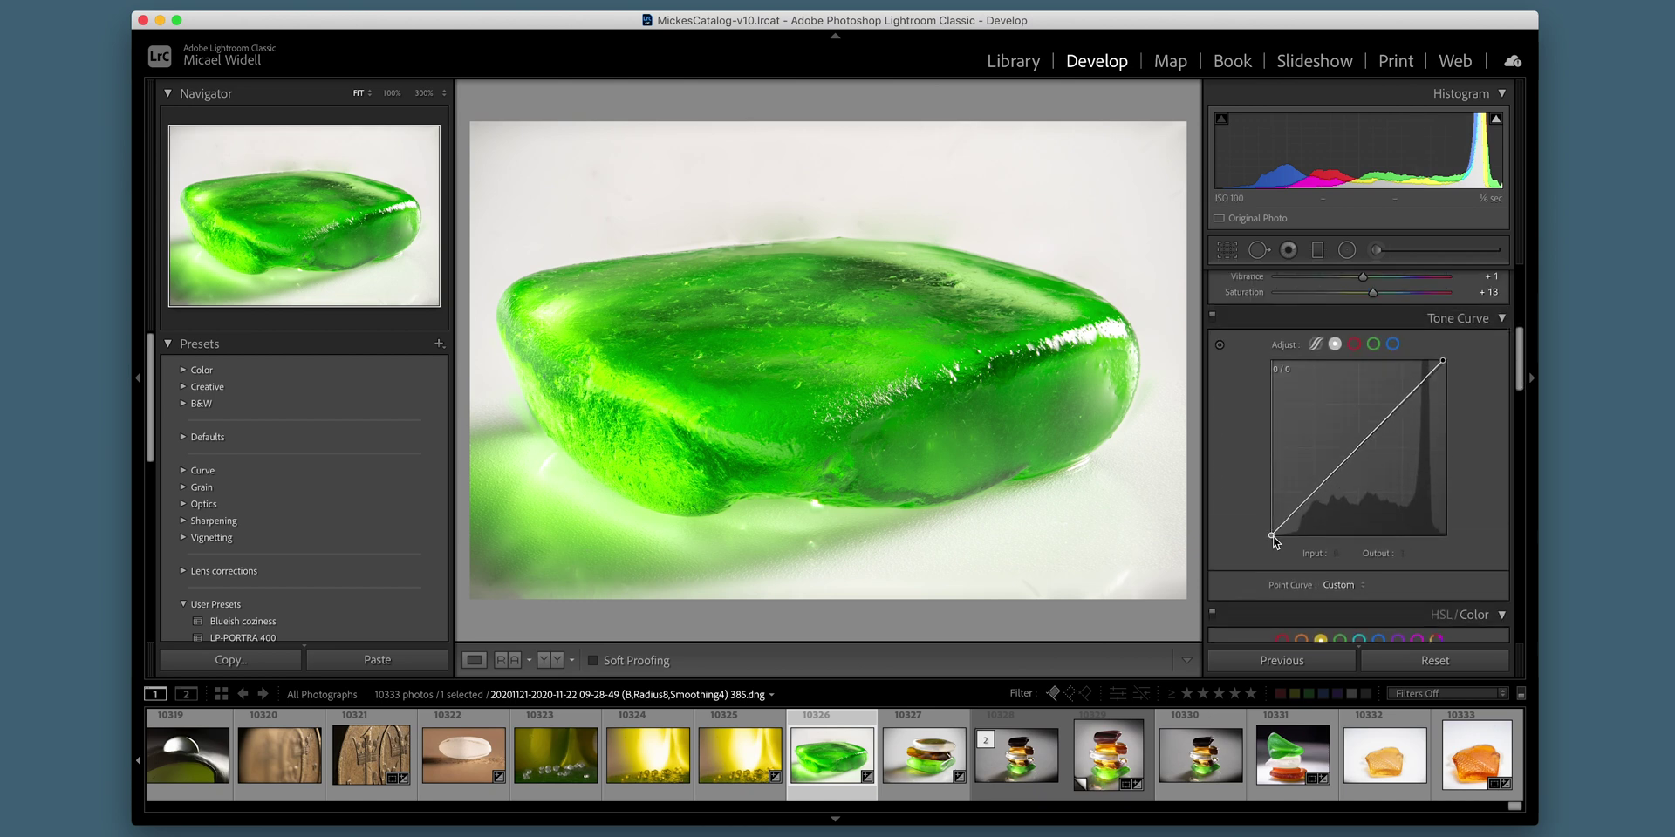
drag(1274, 541, 1279, 535)
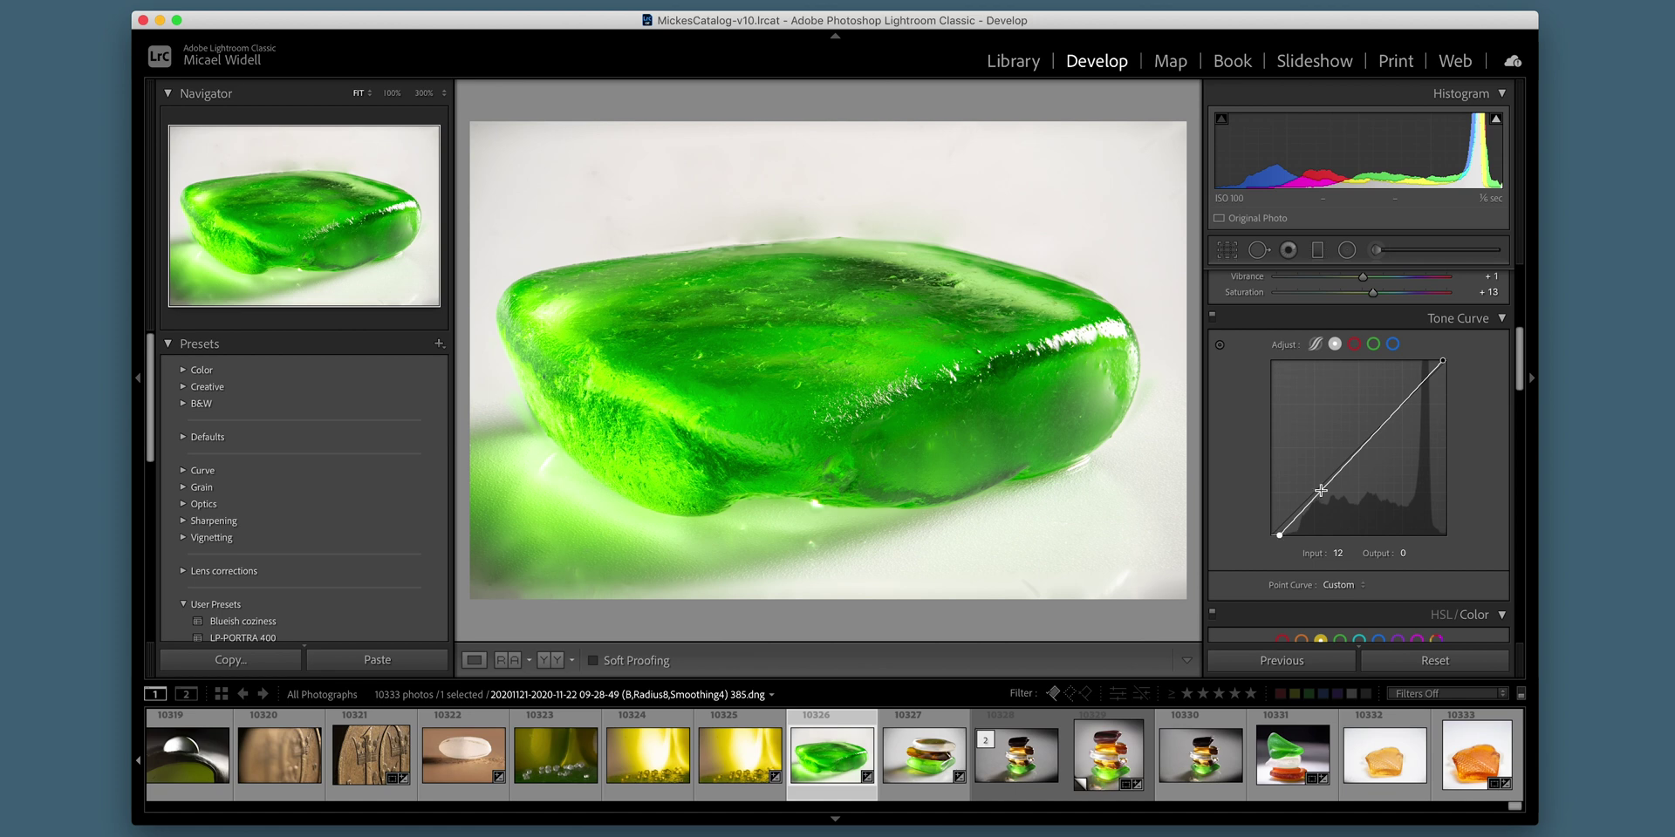
scroll(1504, 384, down, 4)
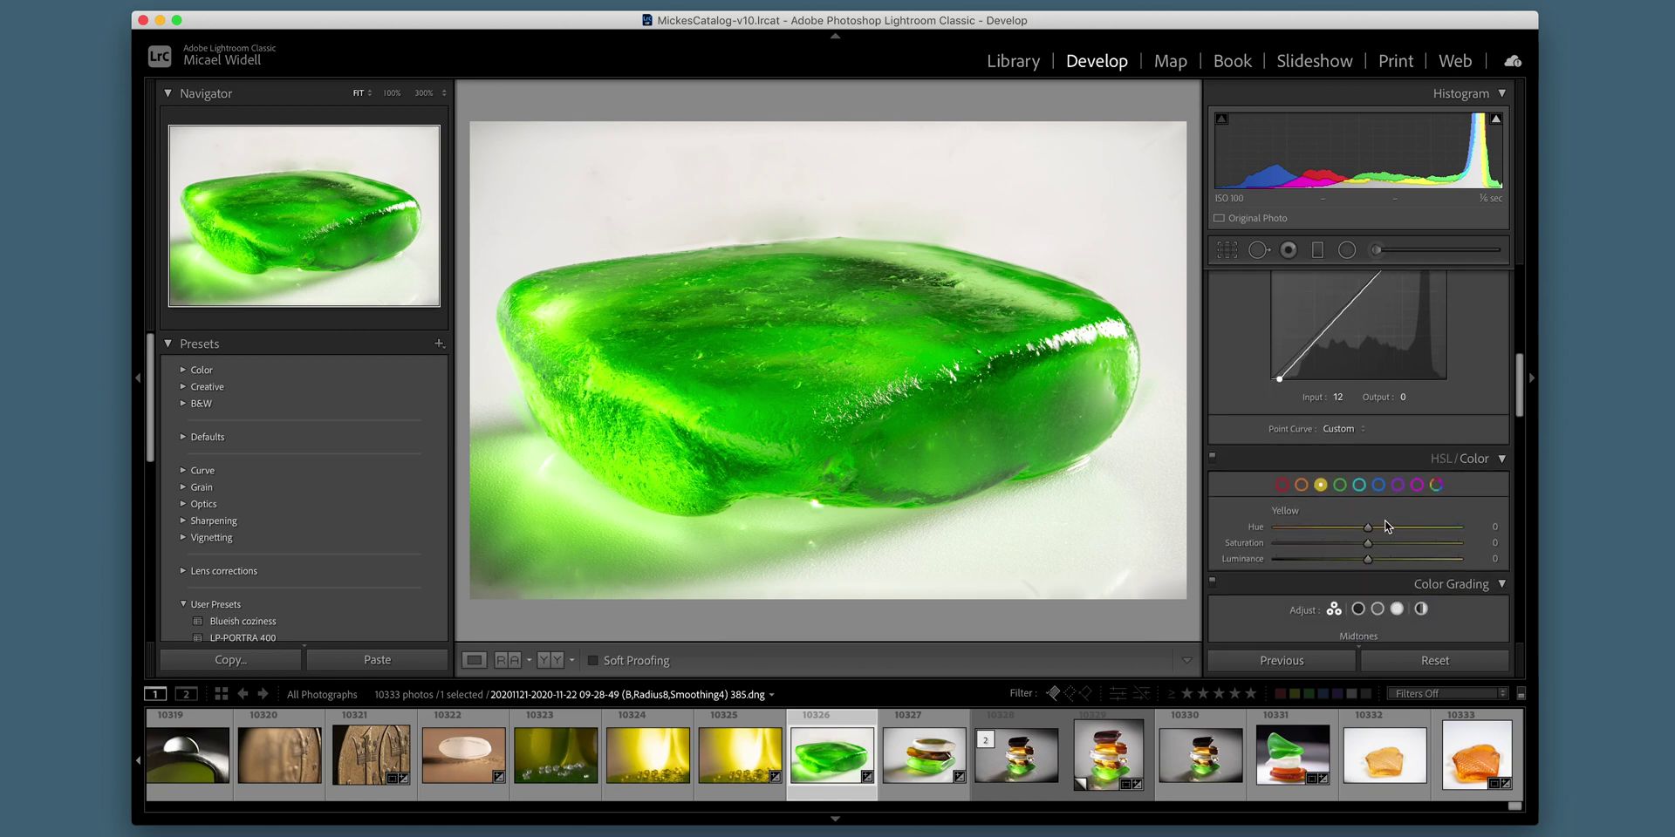
drag(1359, 531, 1353, 531)
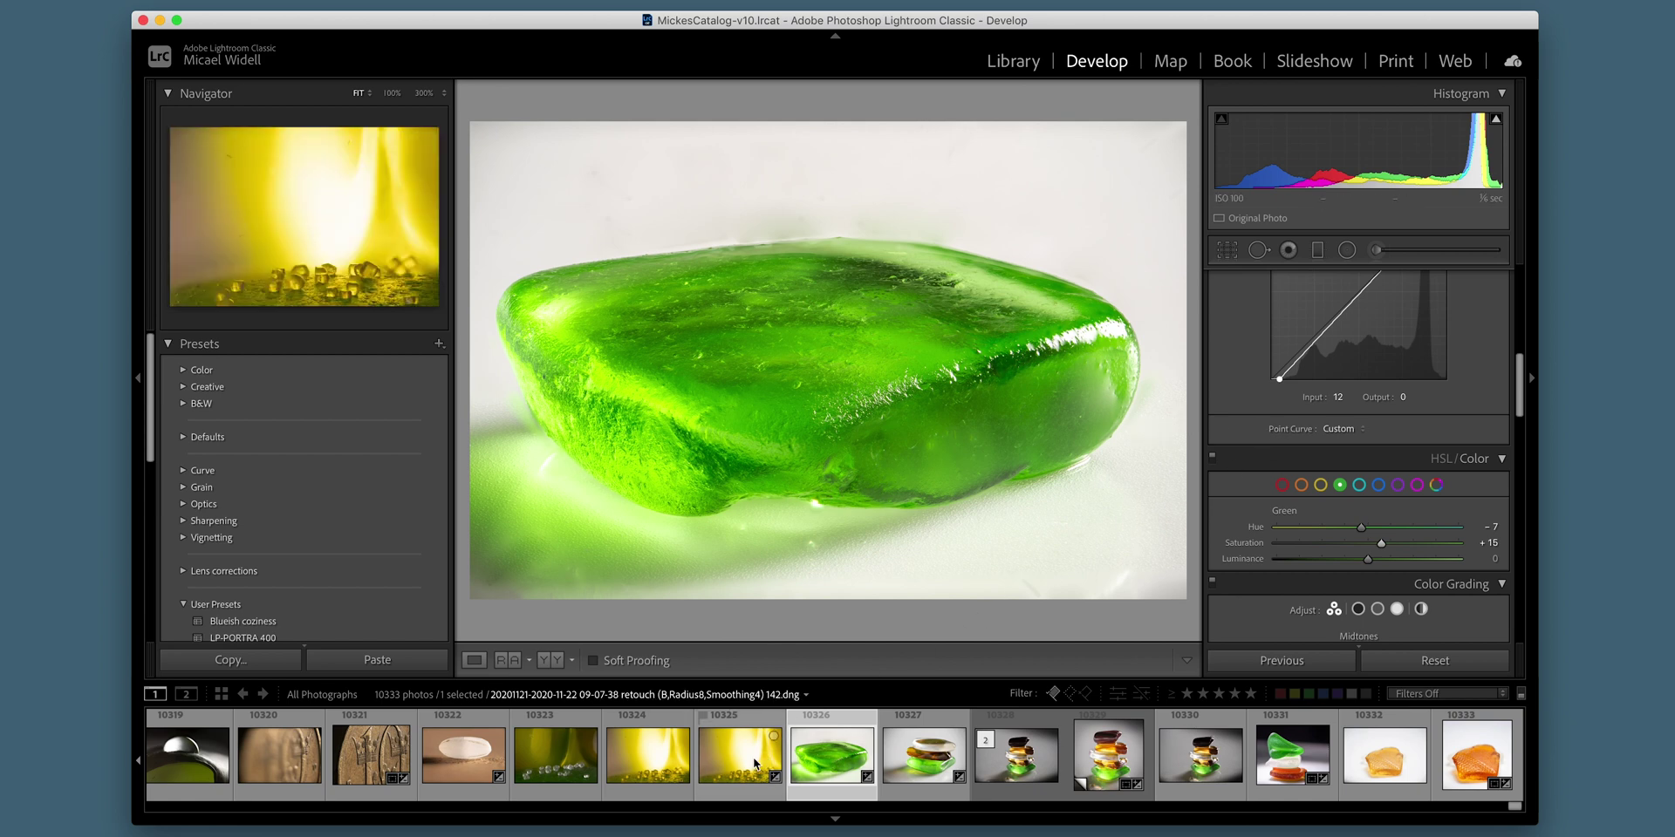
Step: Switch to the yellow glass-fragments photo 10325 and heal three background dust spots
click(764, 714)
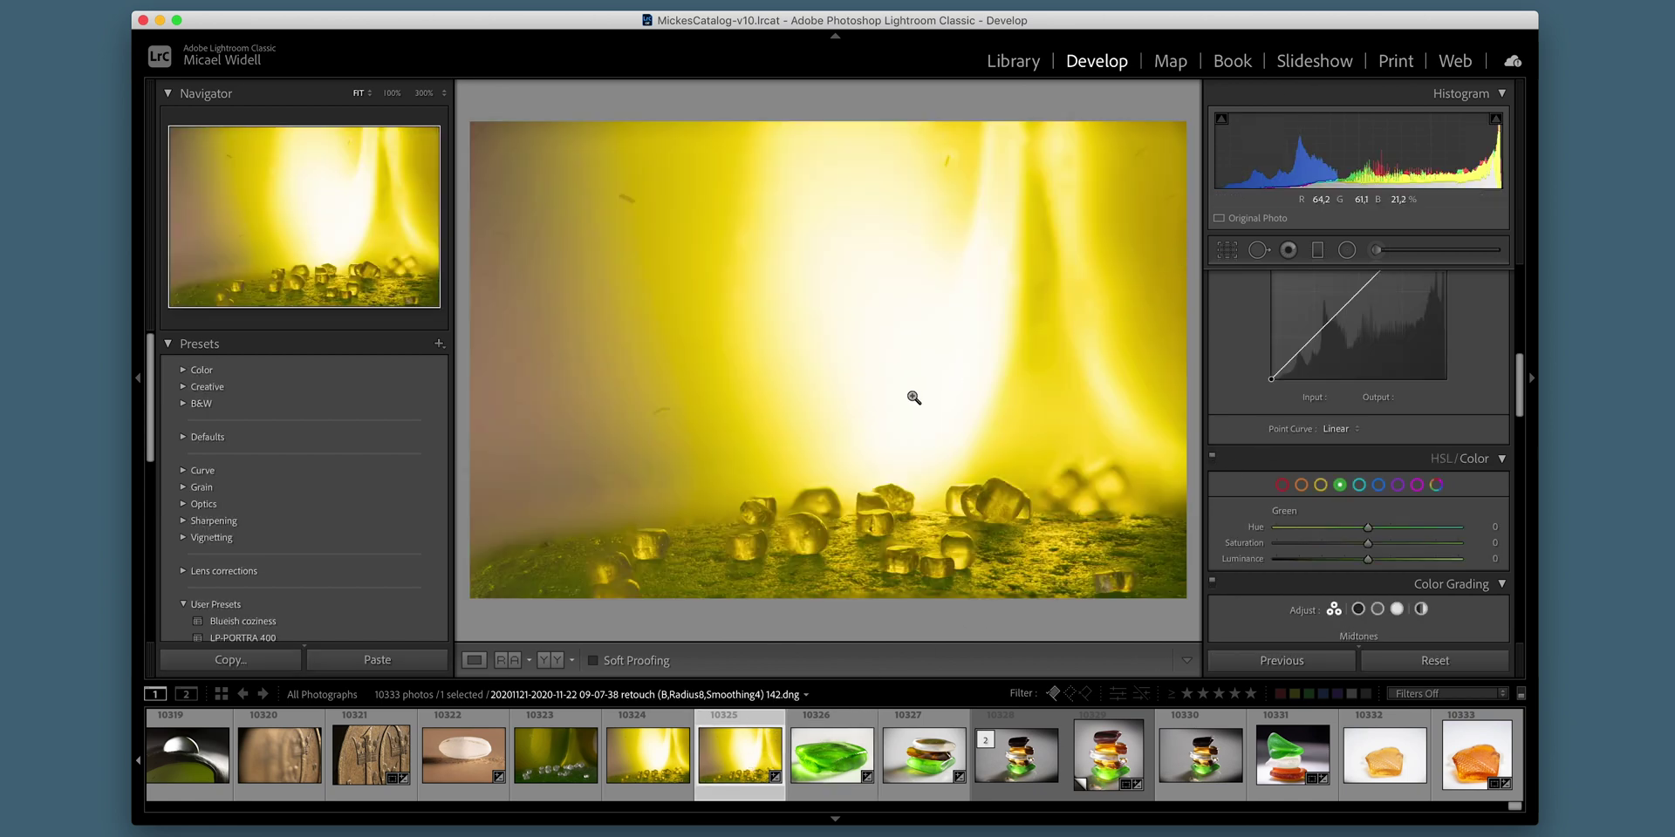
key(q)
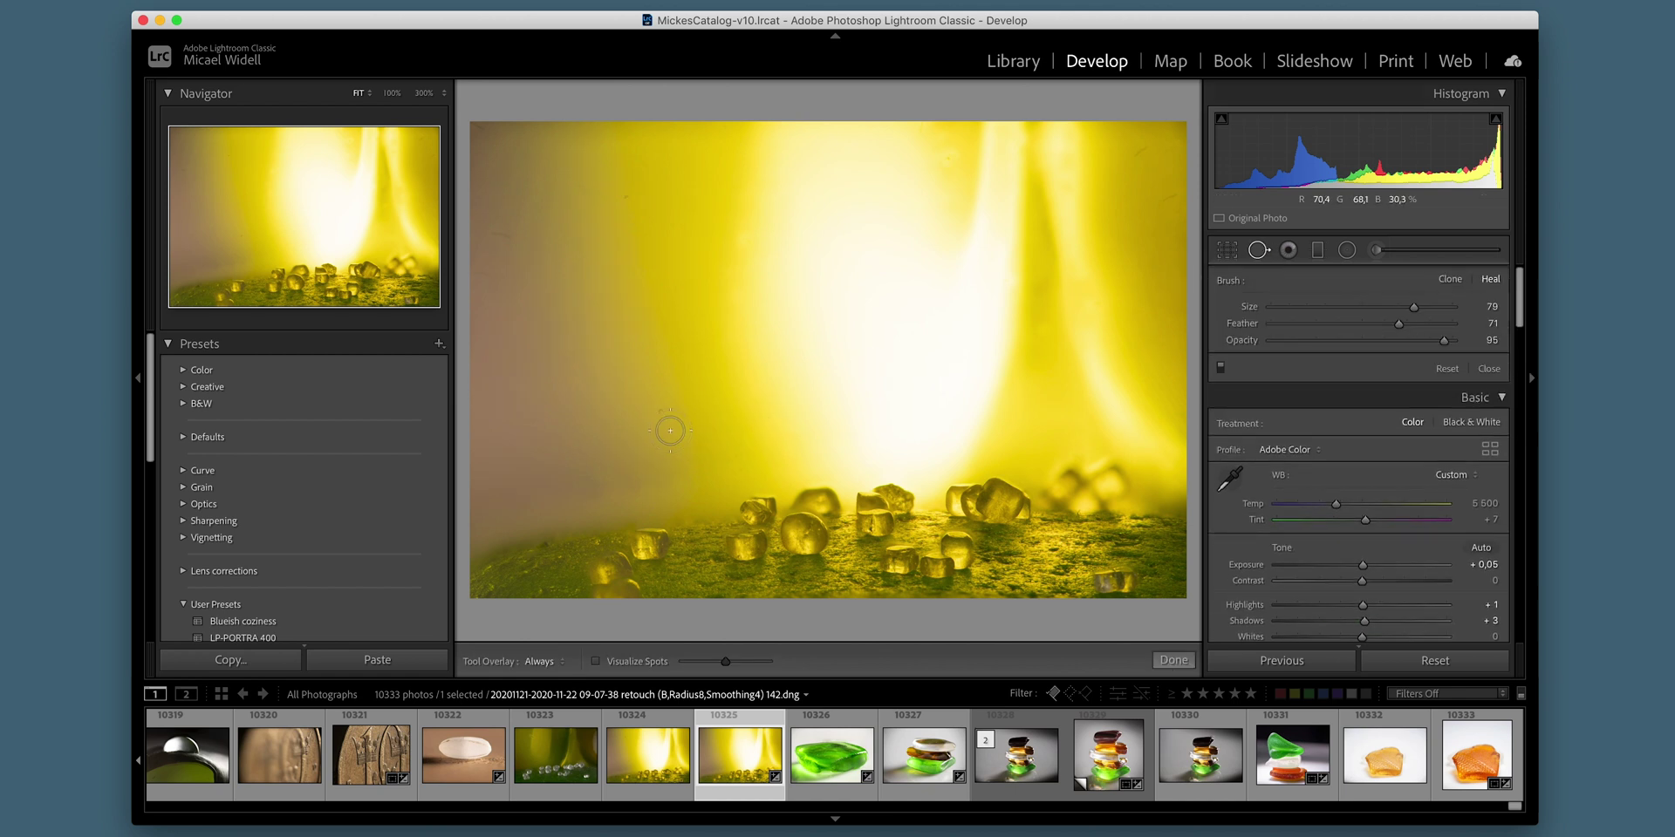
click(658, 409)
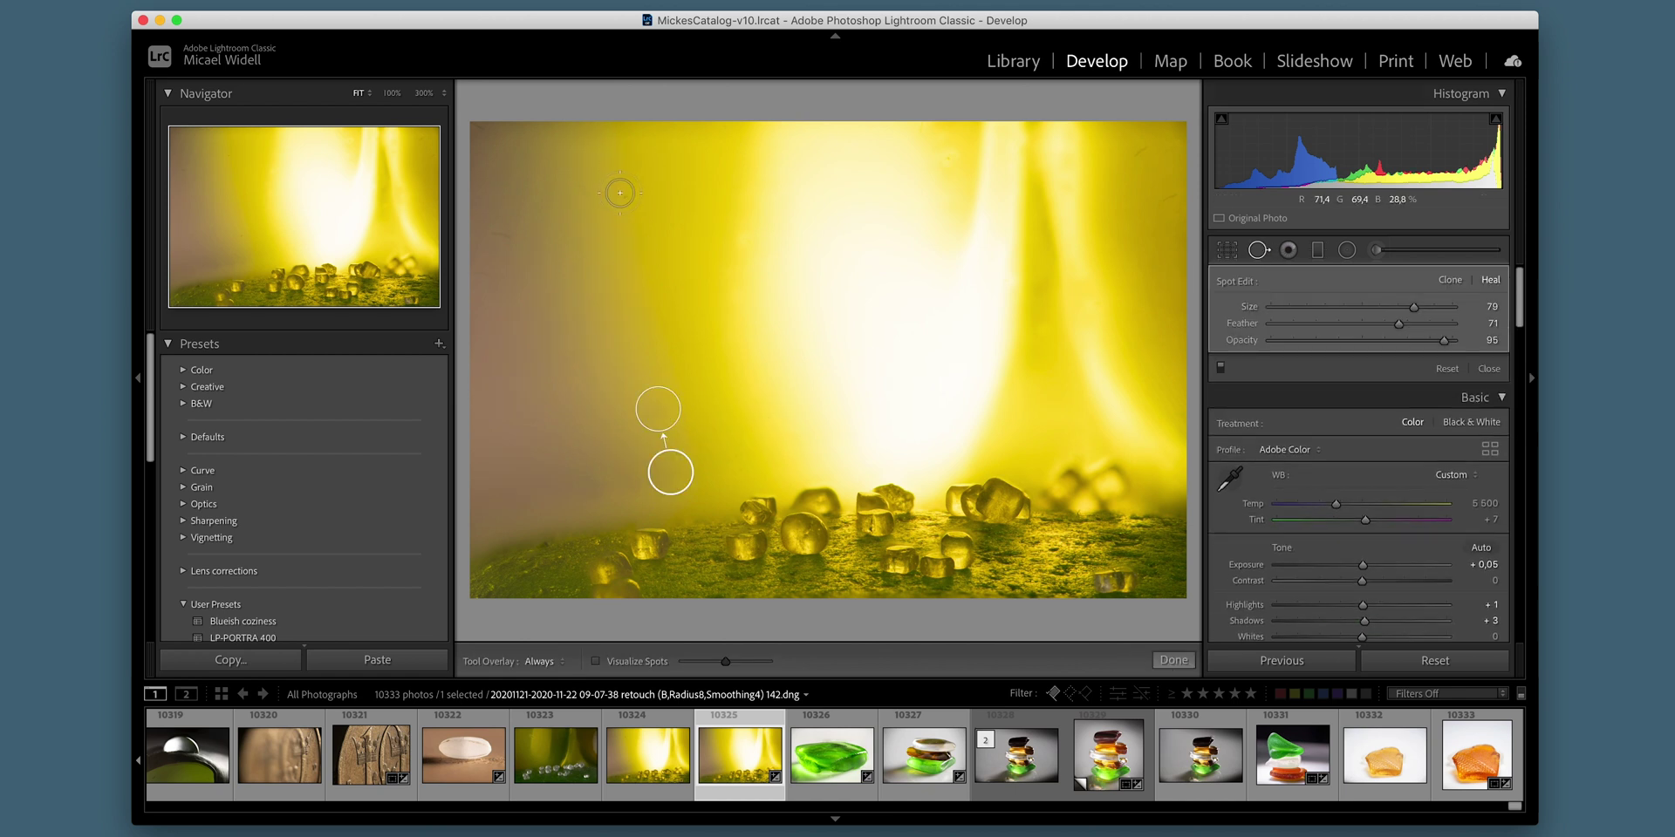
click(625, 198)
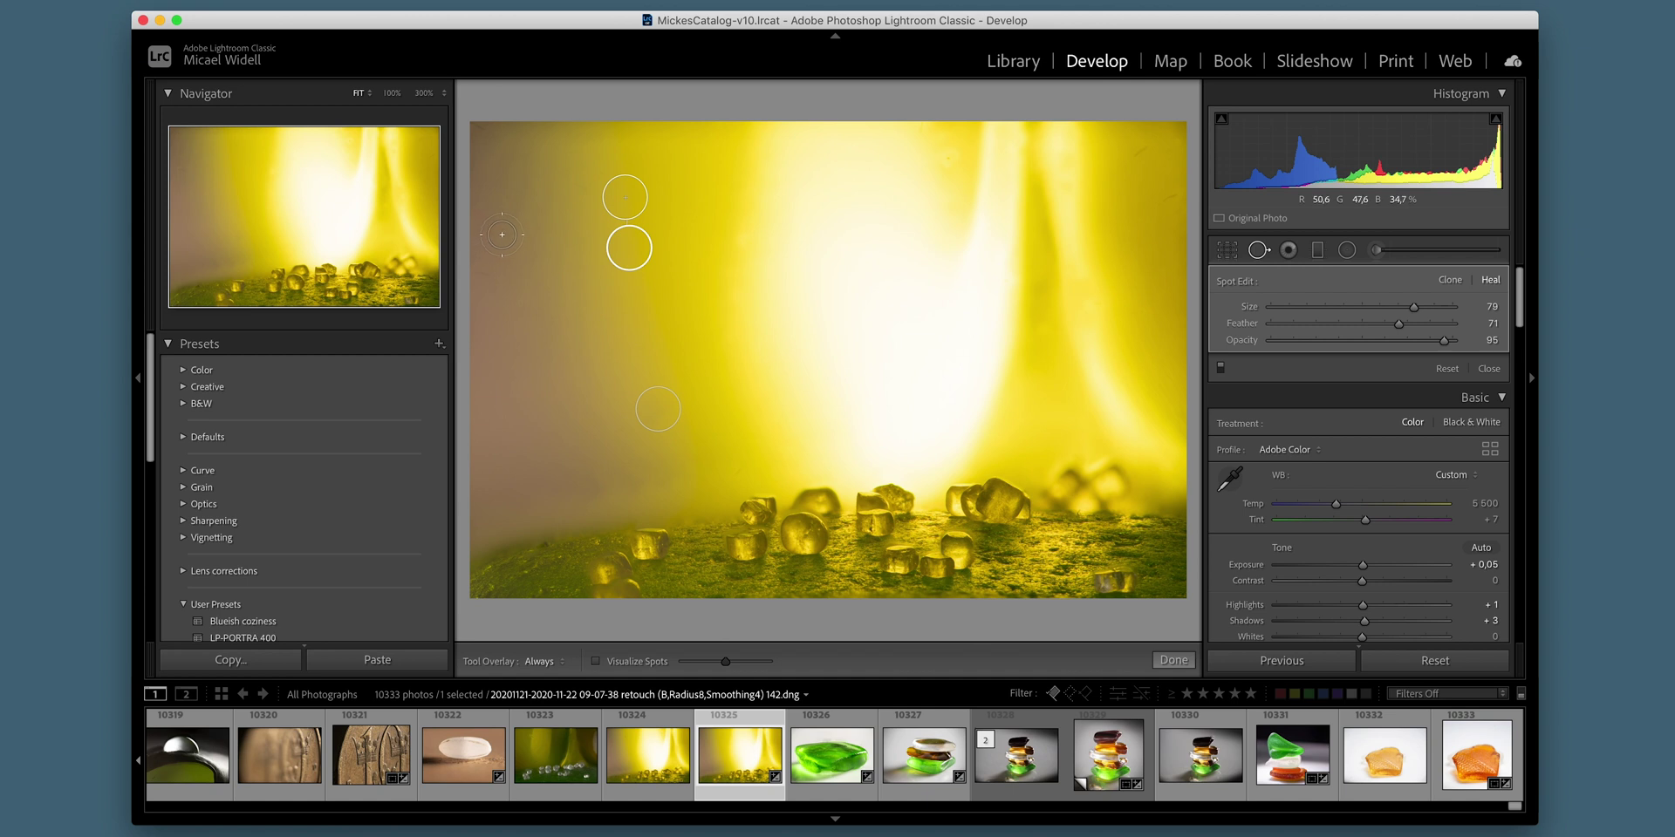
click(501, 235)
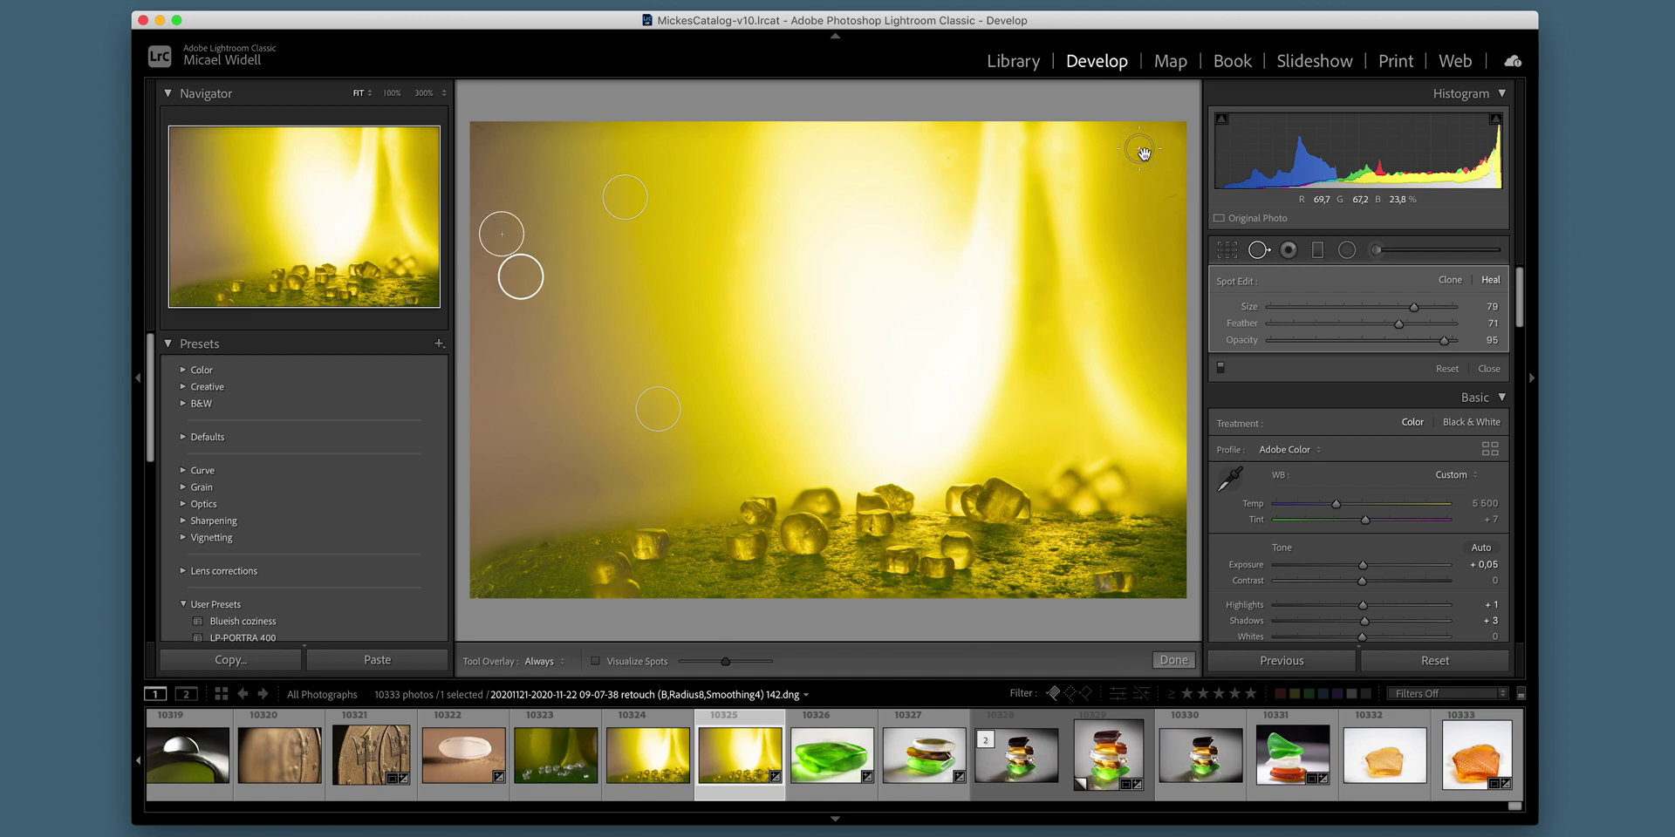
Step: Heal two more spots along the right edge and cool the temperature to 4427
click(1139, 148)
click(1171, 198)
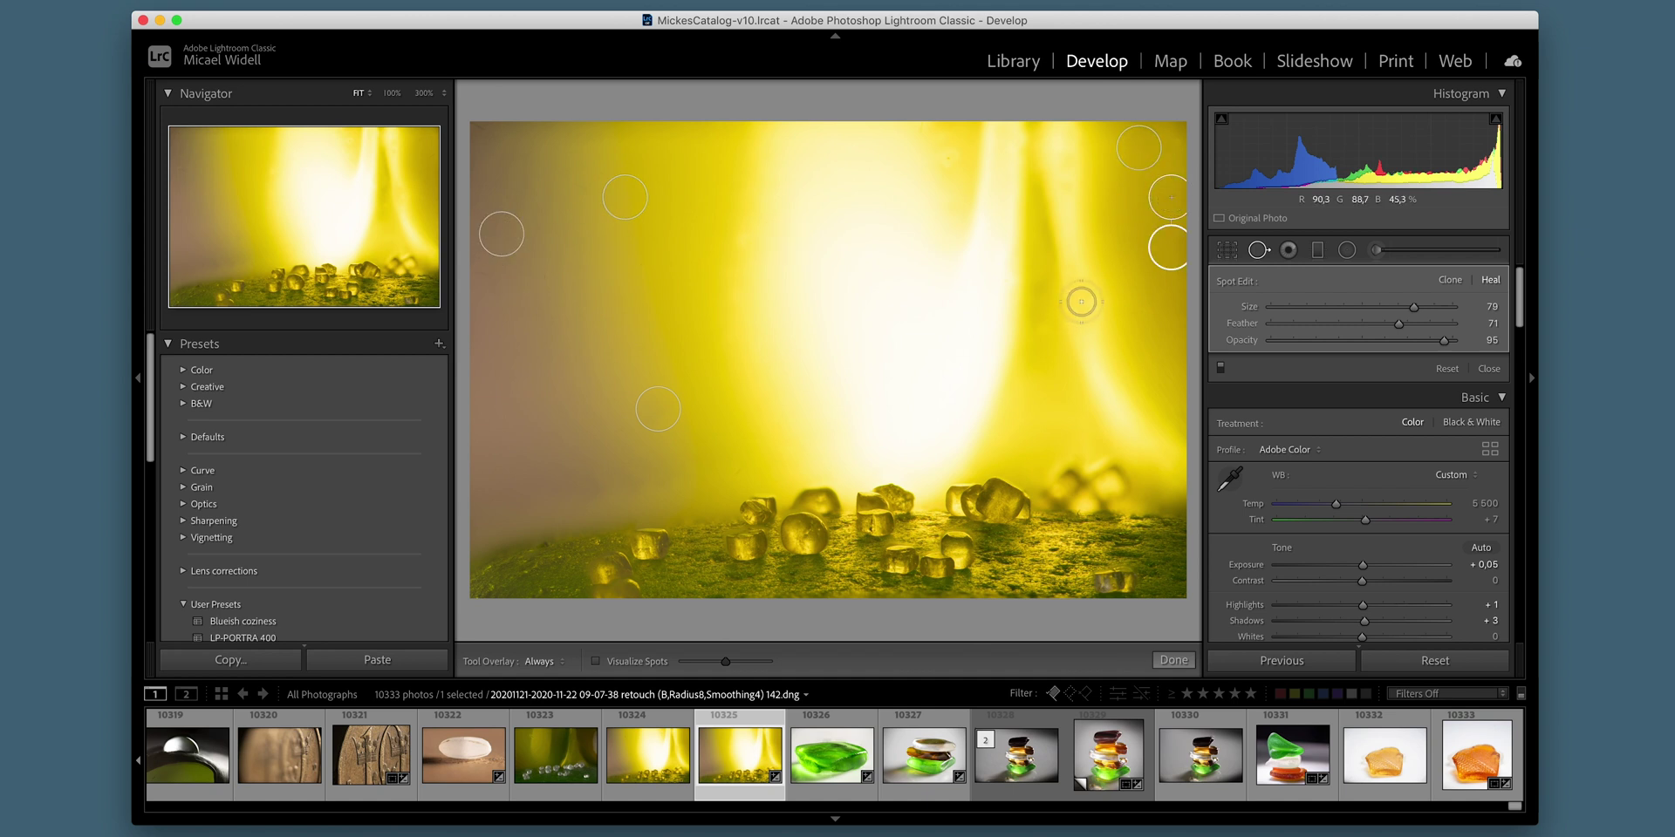
click(1265, 248)
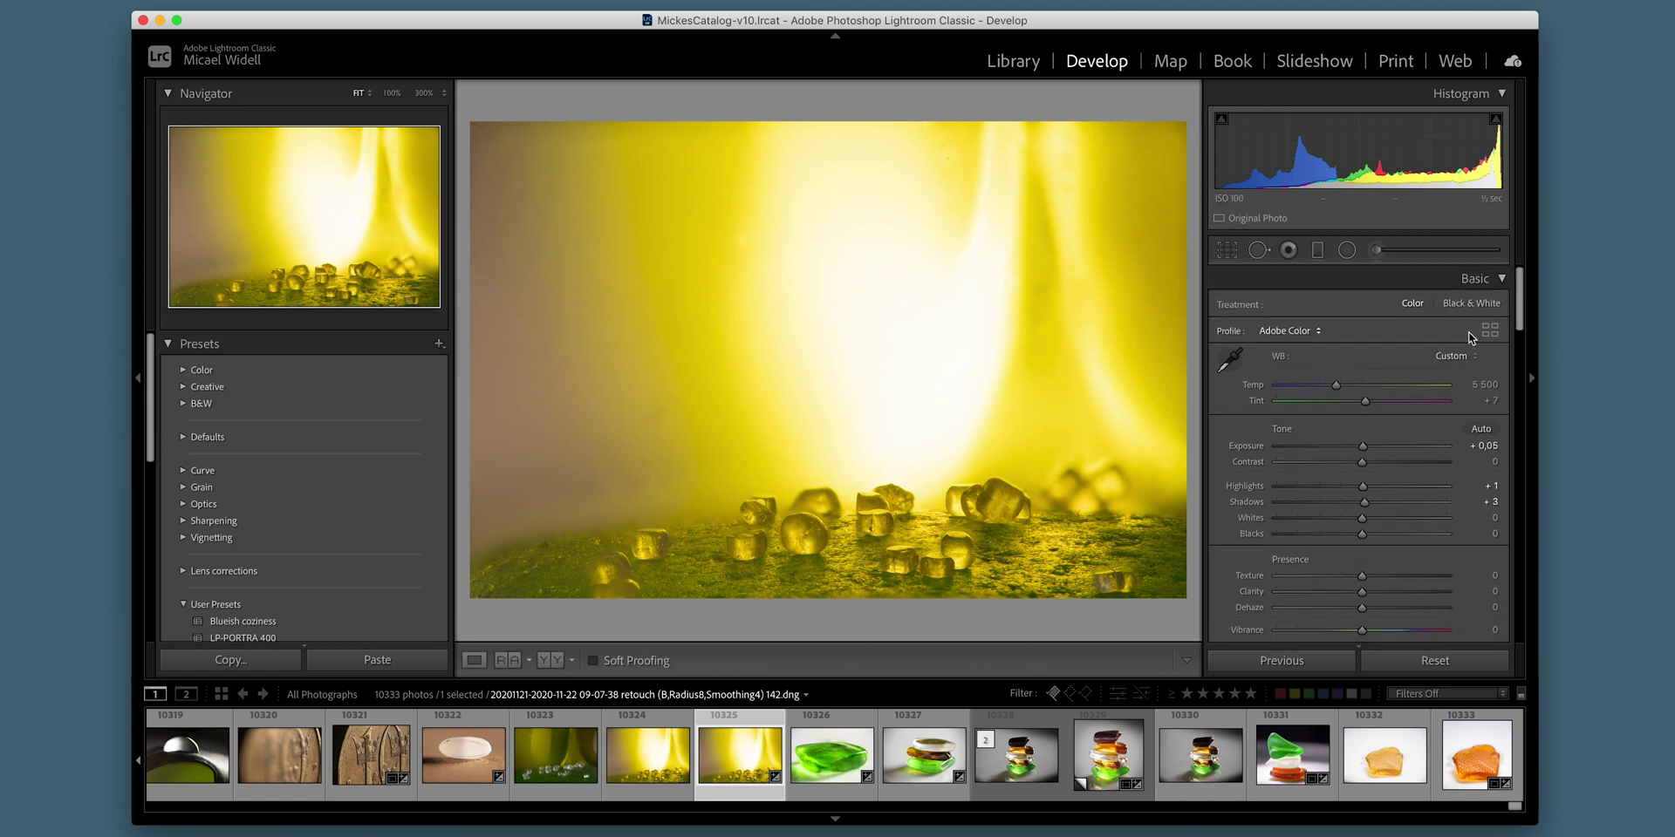
drag(1331, 391, 1317, 392)
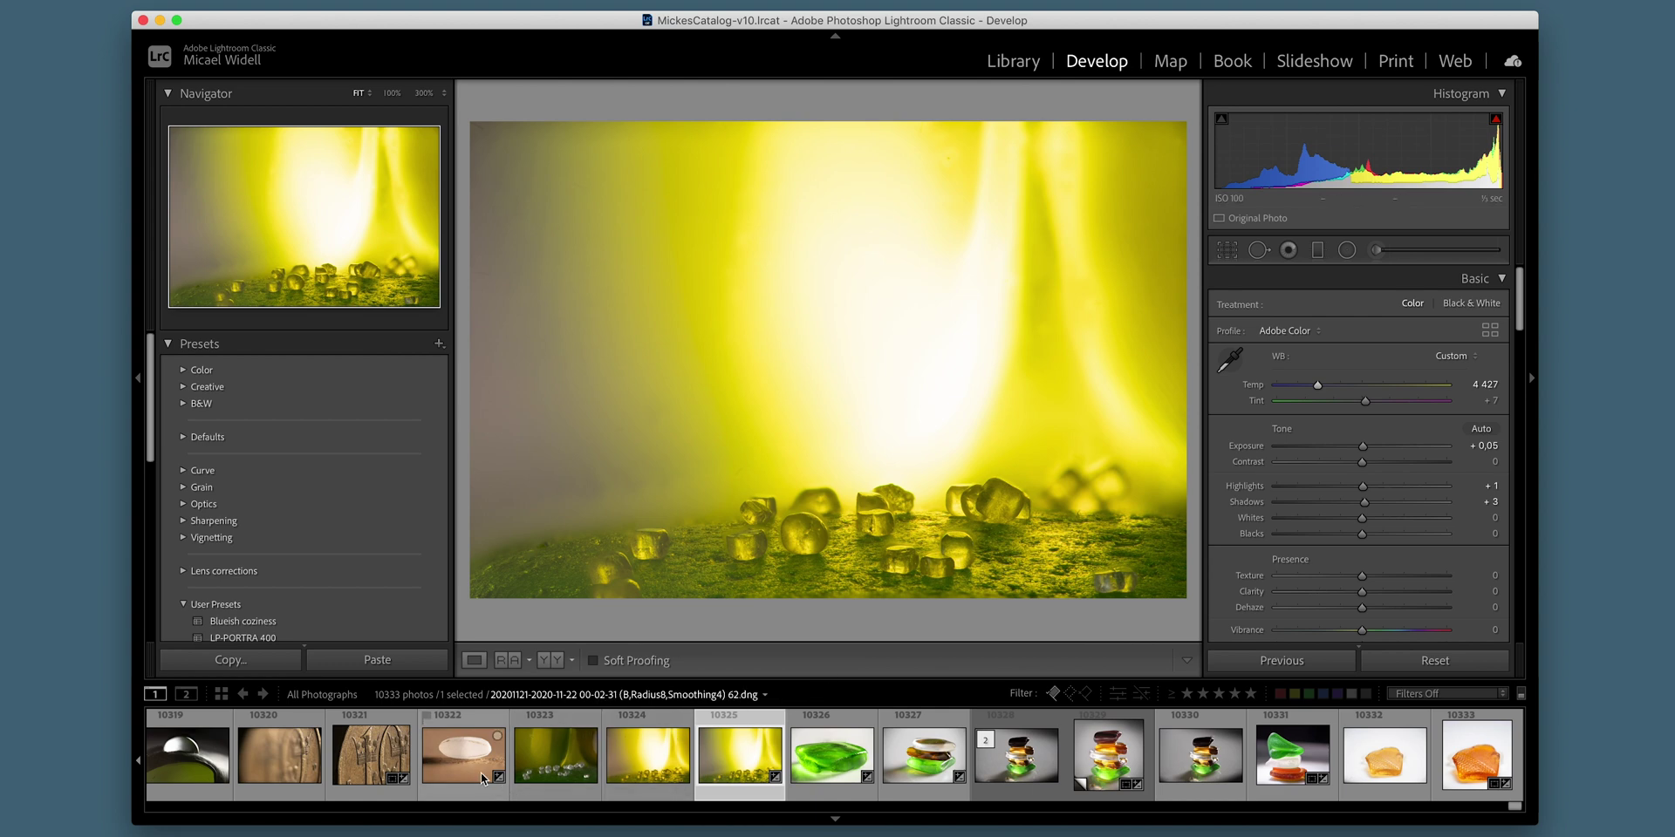
Step: Inspect the rice grain photo 10322 at 100% zoom, then return to the full view
click(463, 754)
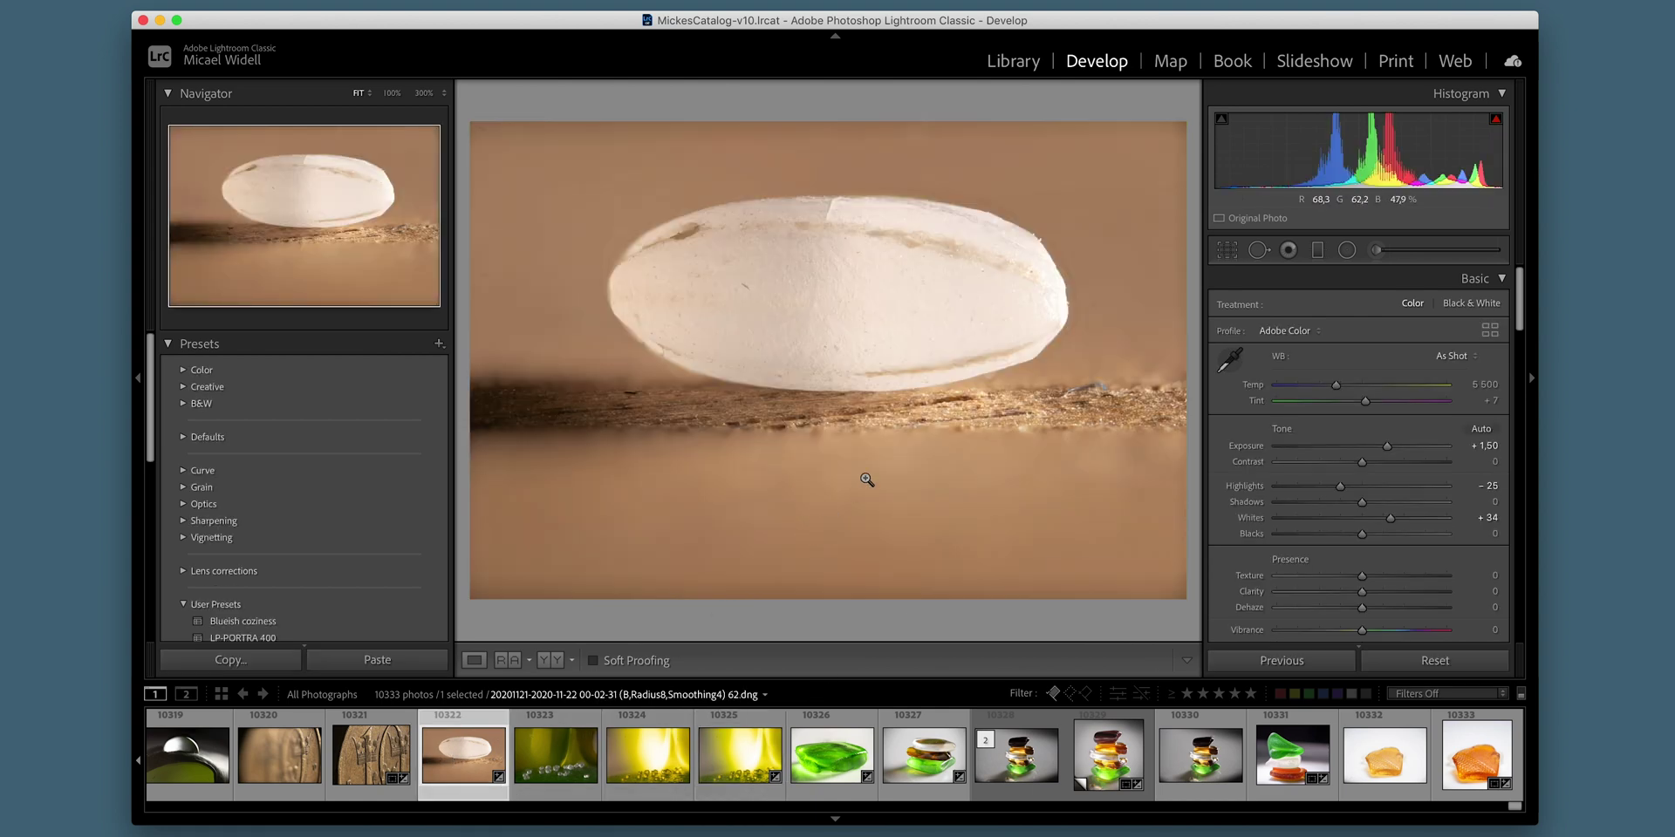
click(878, 311)
drag(881, 284, 777, 486)
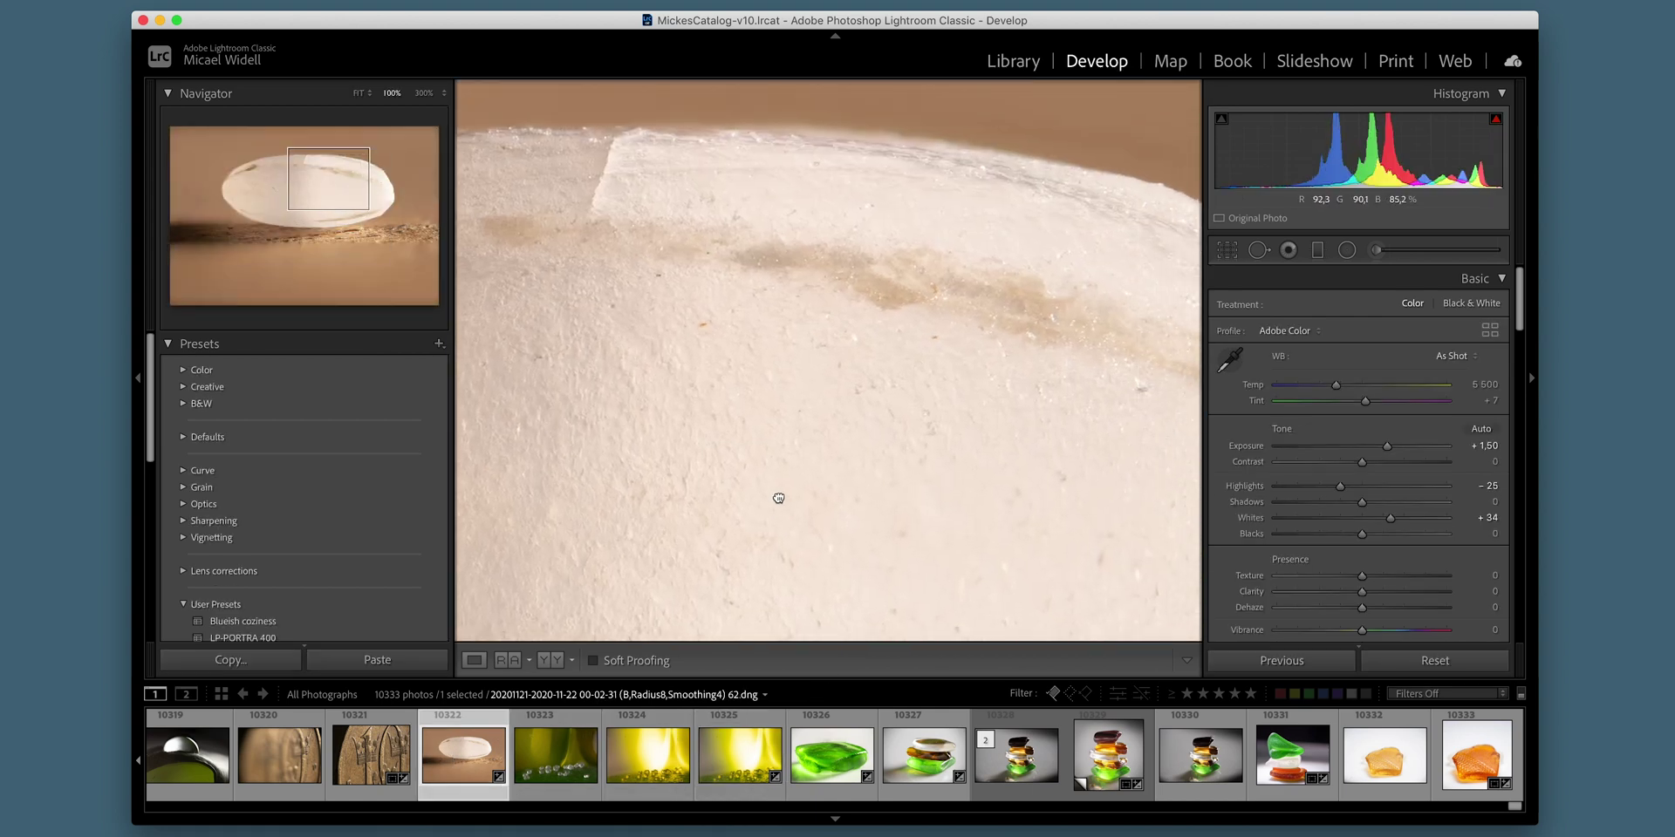
click(850, 448)
Step: On coin photo 10321, set Shadows to +63 and Highlights to -82
key(Left)
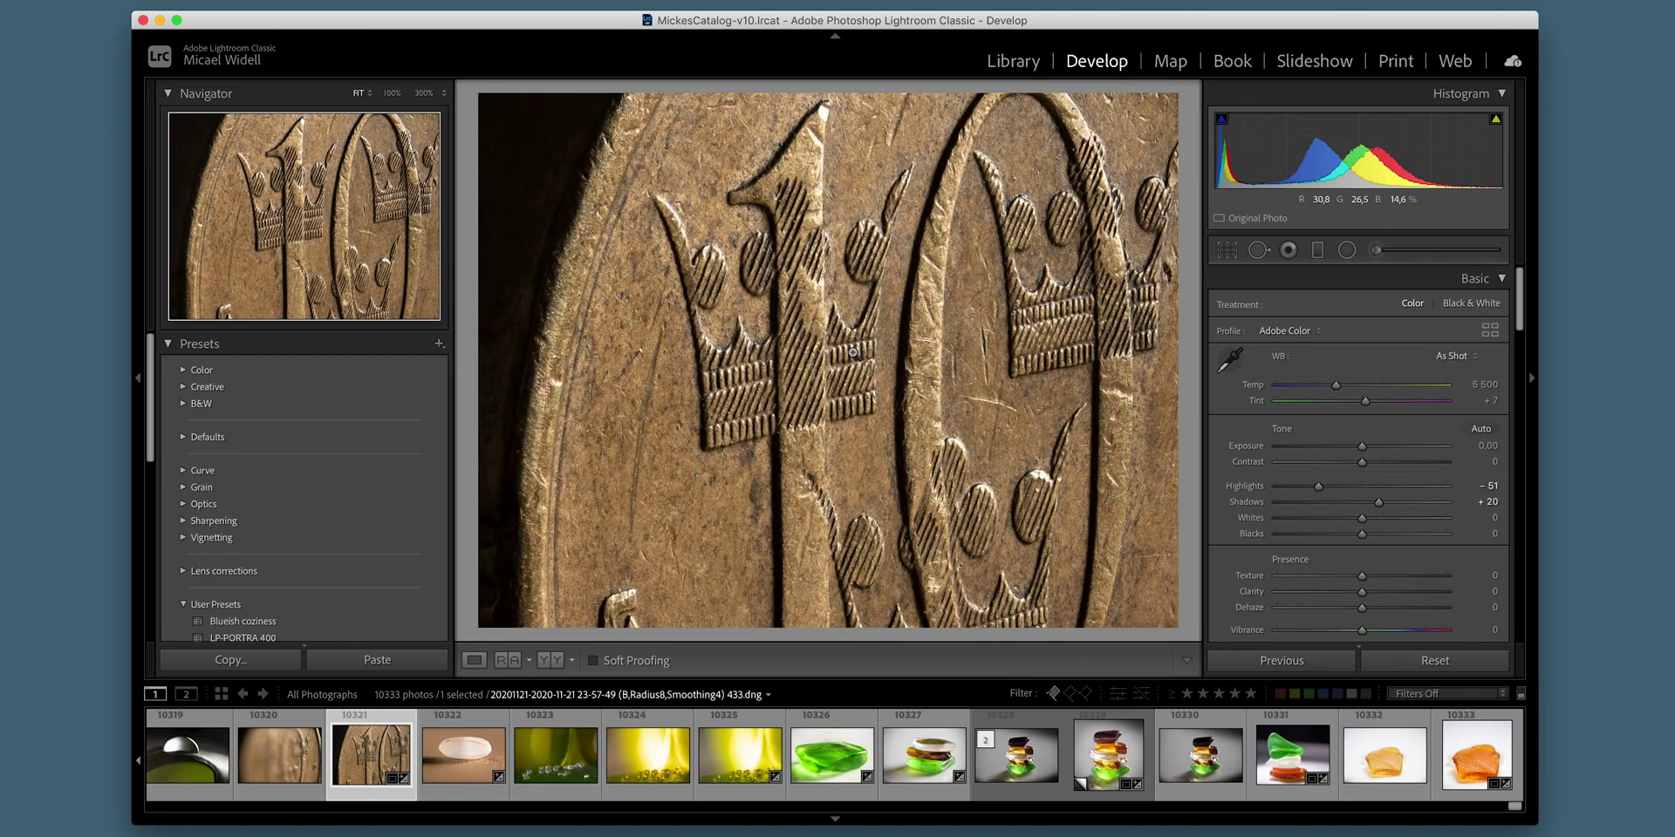
click(856, 354)
drag(1378, 503, 1416, 508)
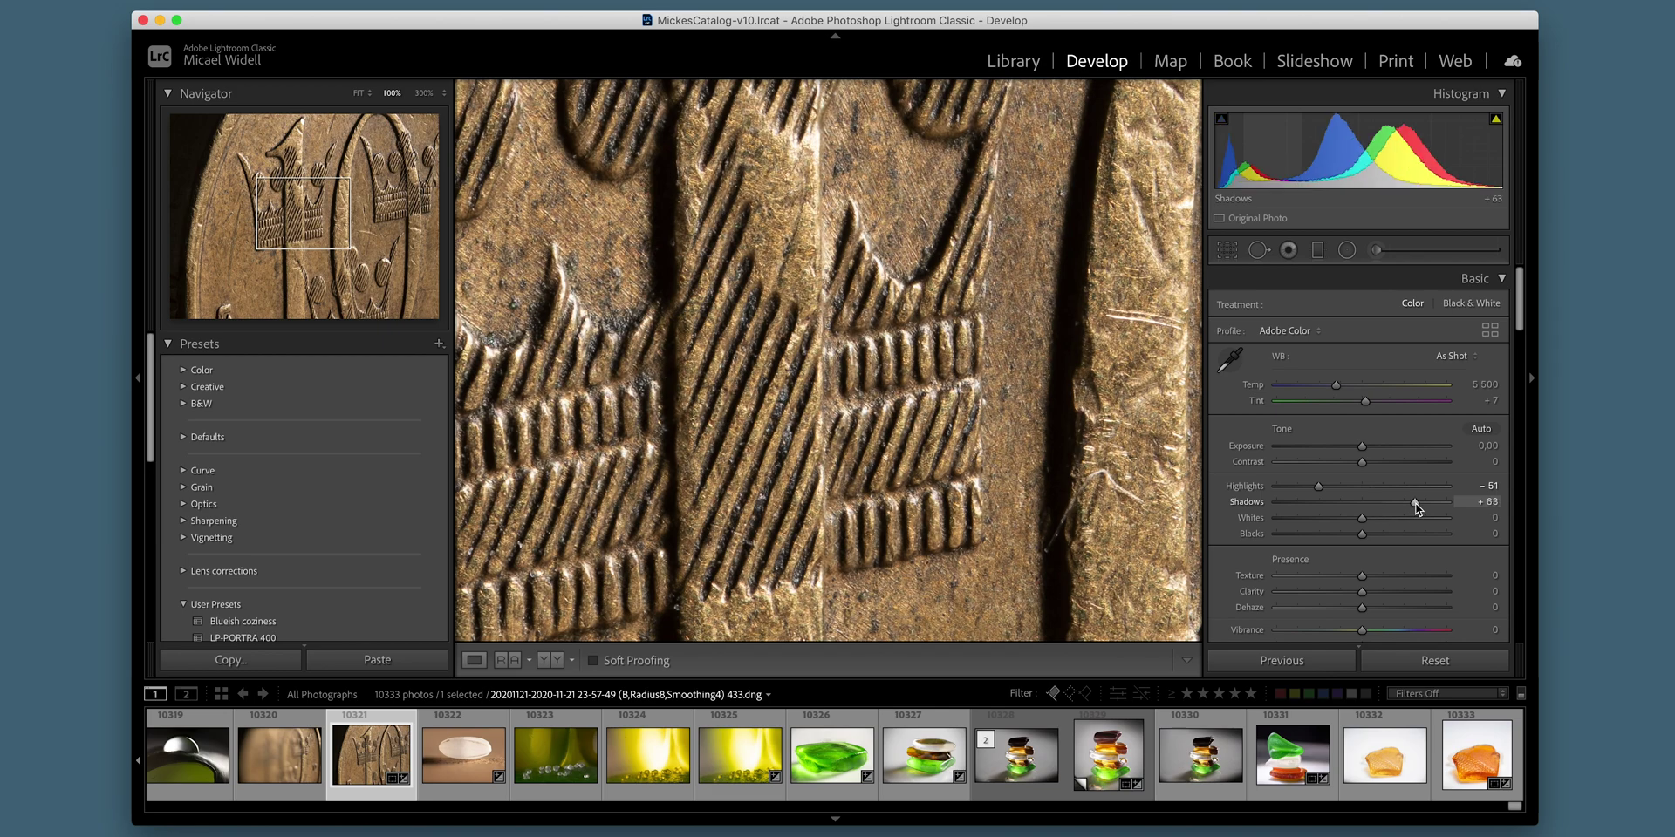
drag(1318, 486, 1292, 487)
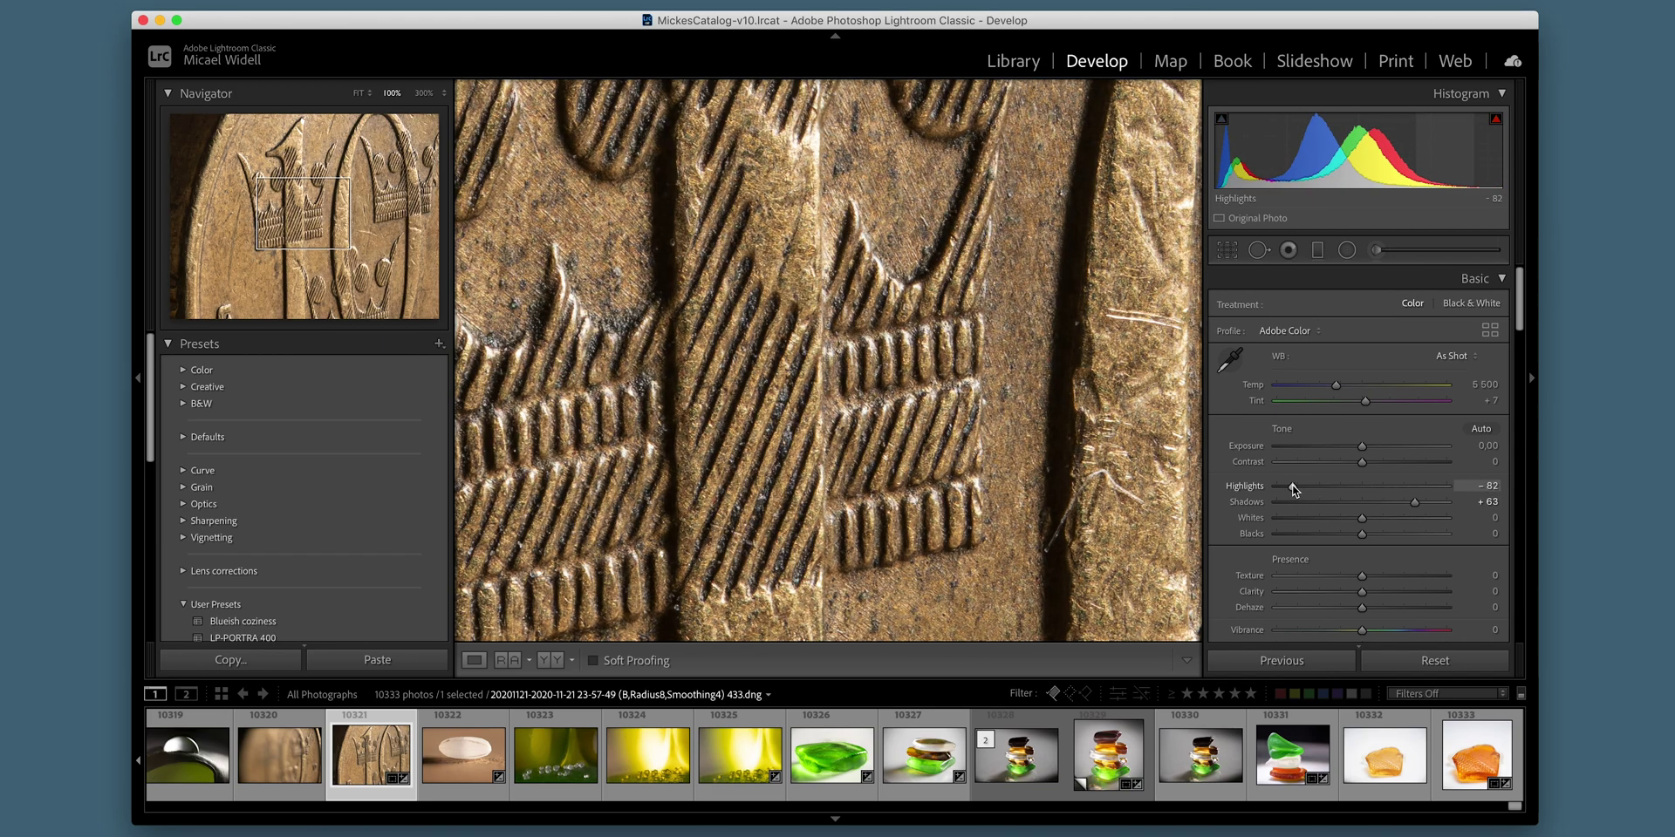
click(881, 384)
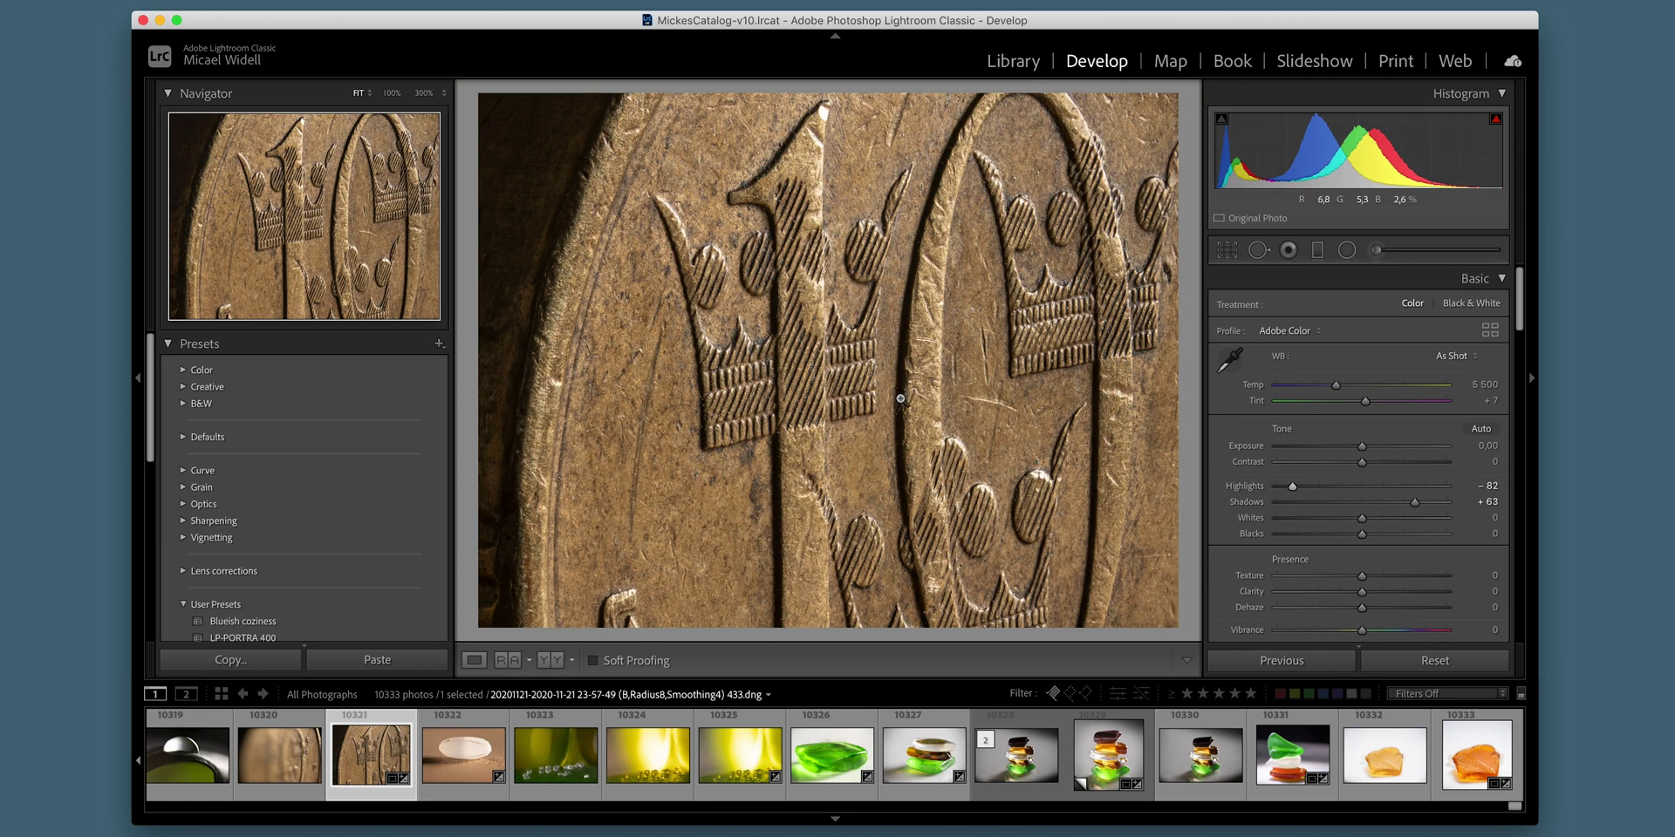